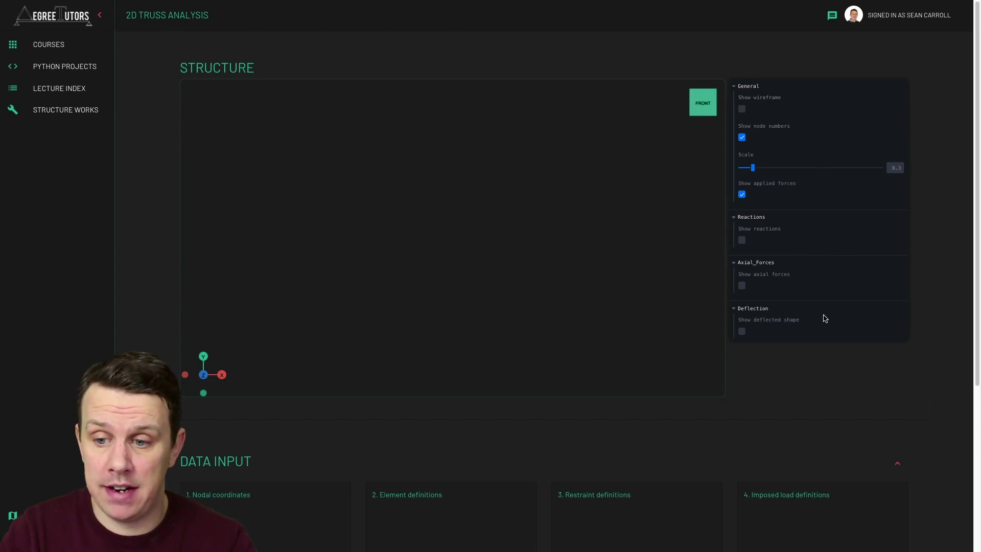
Turn on the axial force display and colour member forces with the Continuous force map.
left_click(736, 87)
left_click(736, 87)
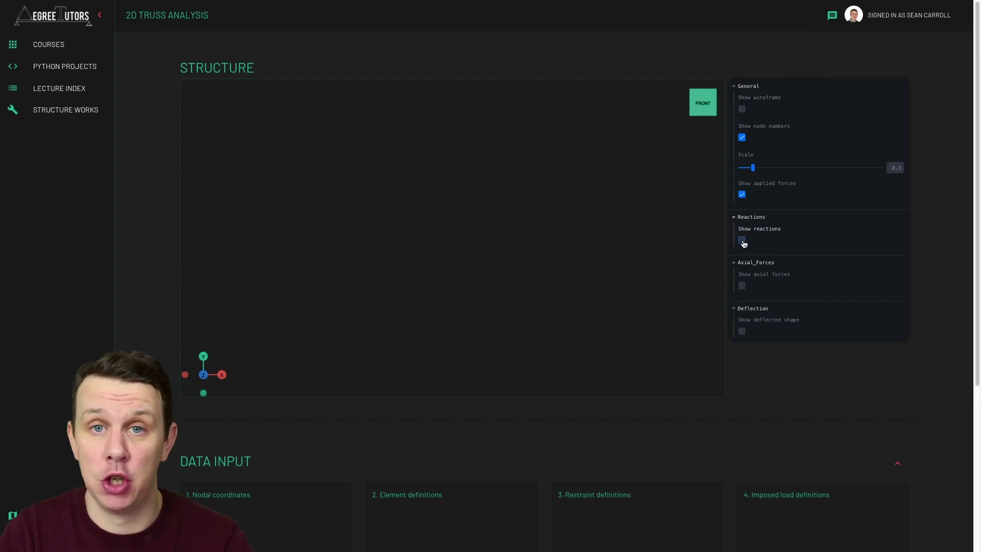
left_click(742, 287)
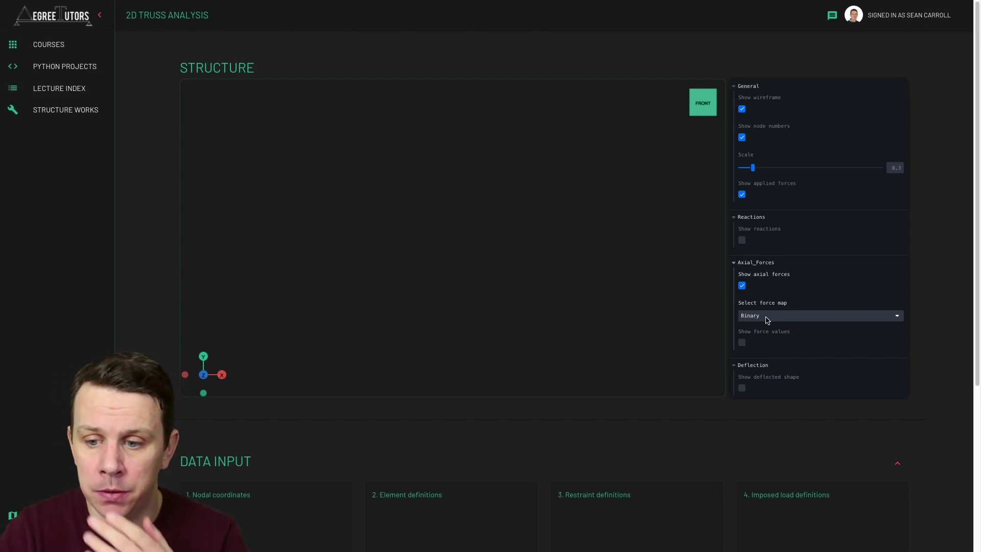
left_click(767, 320)
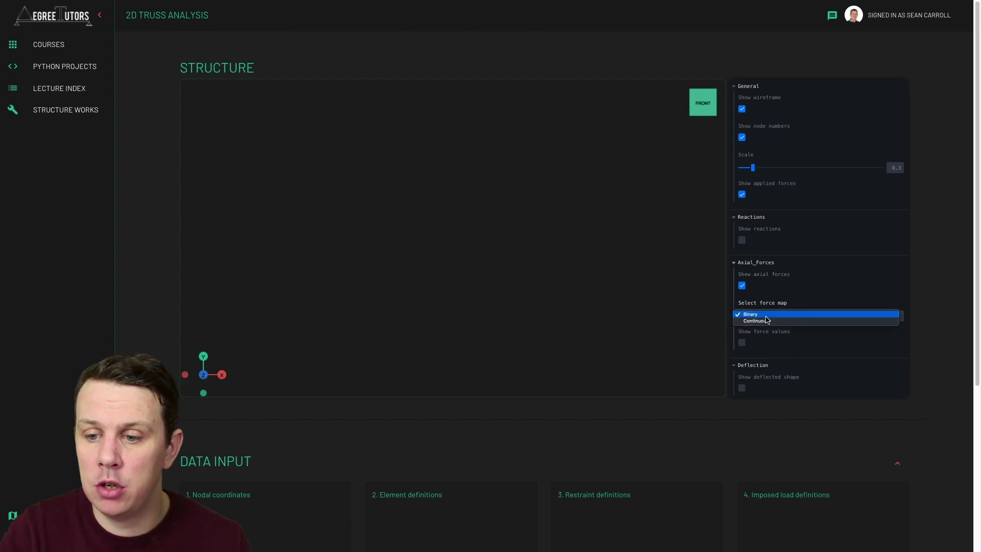
left_click(764, 323)
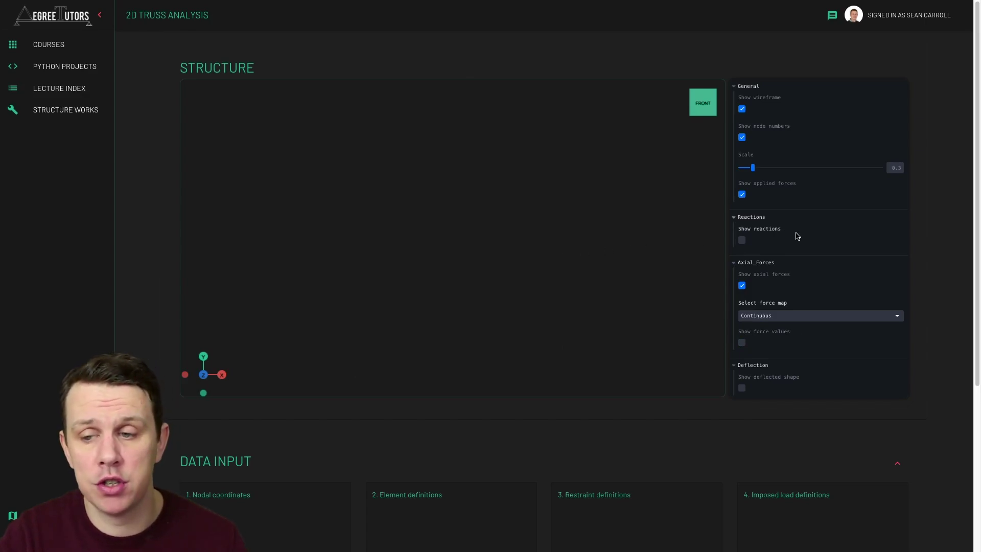
scroll(871, 285, "down", 3)
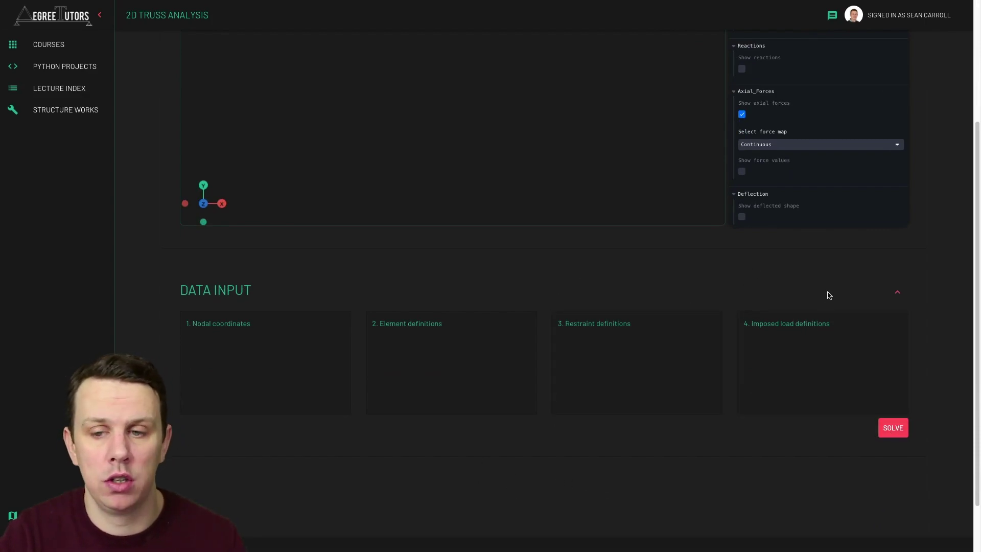
scroll(828, 294, "up", 3)
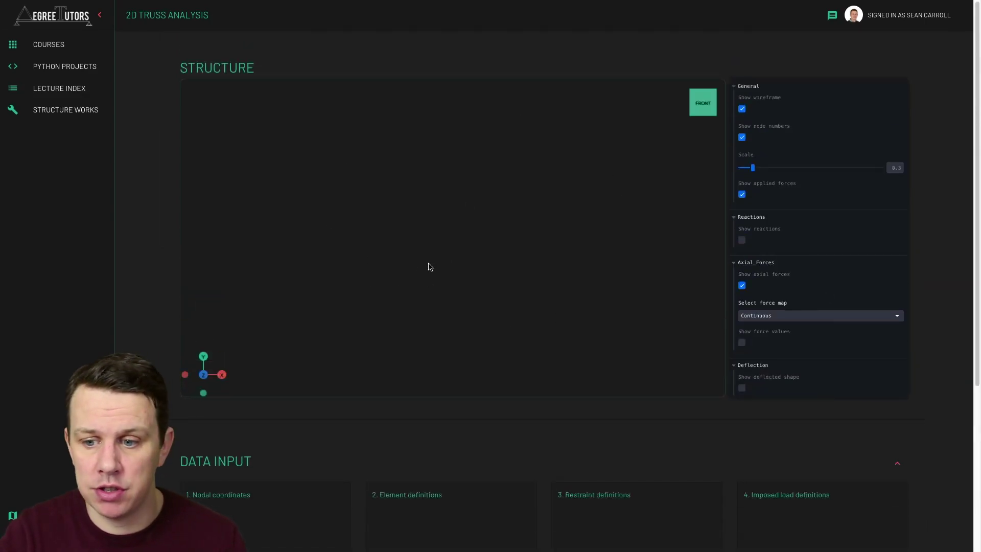
Turn off the axial forces, turn on the deflected shape, and click into the Nodal coordinates box.
left_click(743, 289)
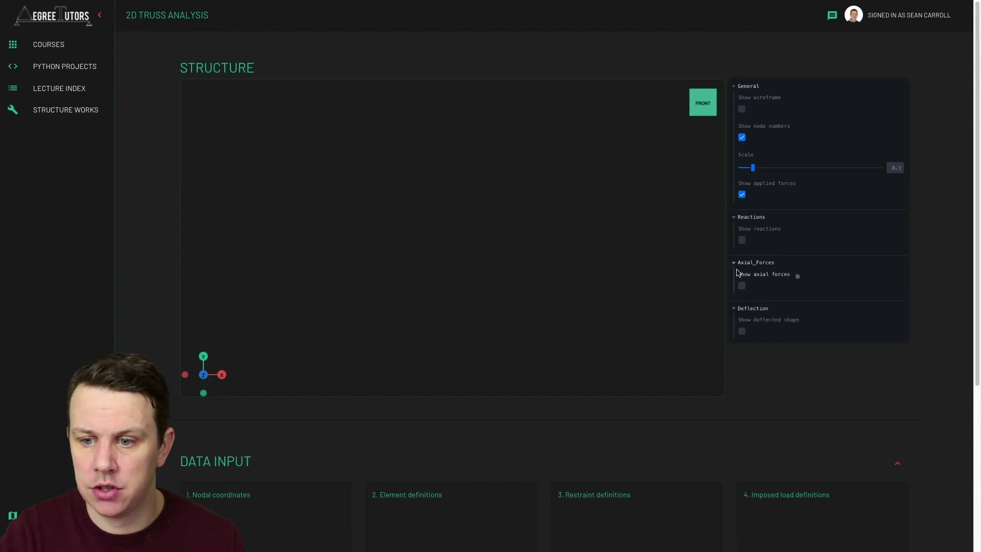
left_click(741, 332)
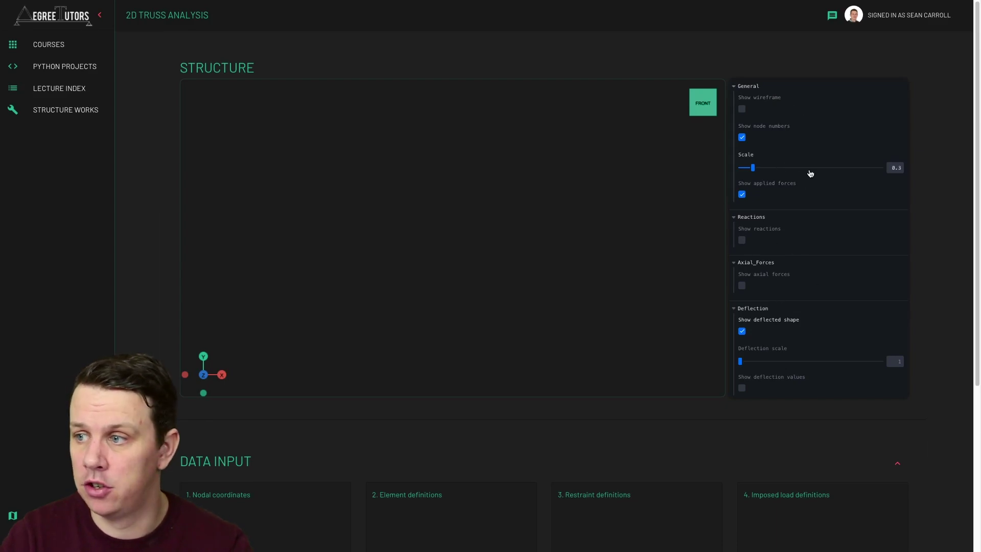
scroll(810, 221, "down", 2)
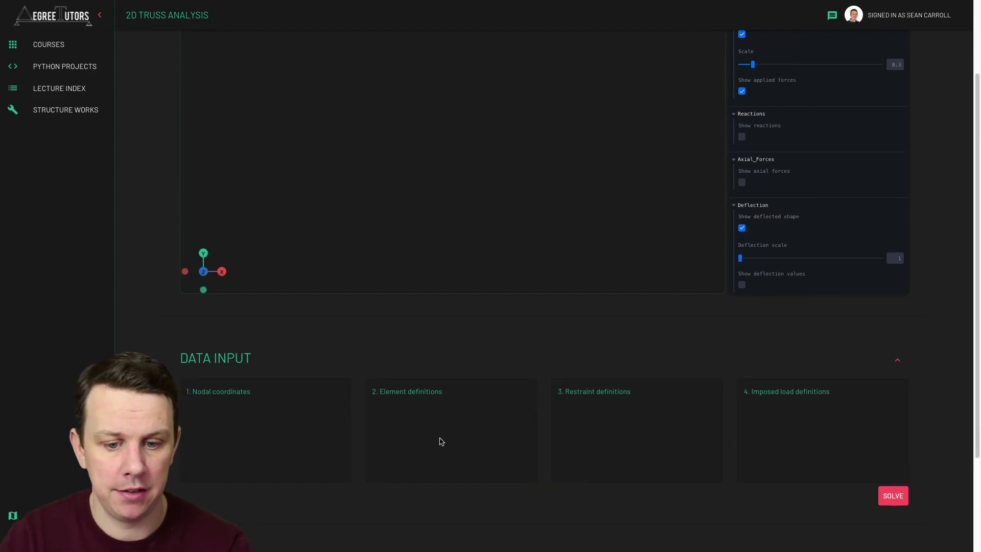
left_click(223, 417)
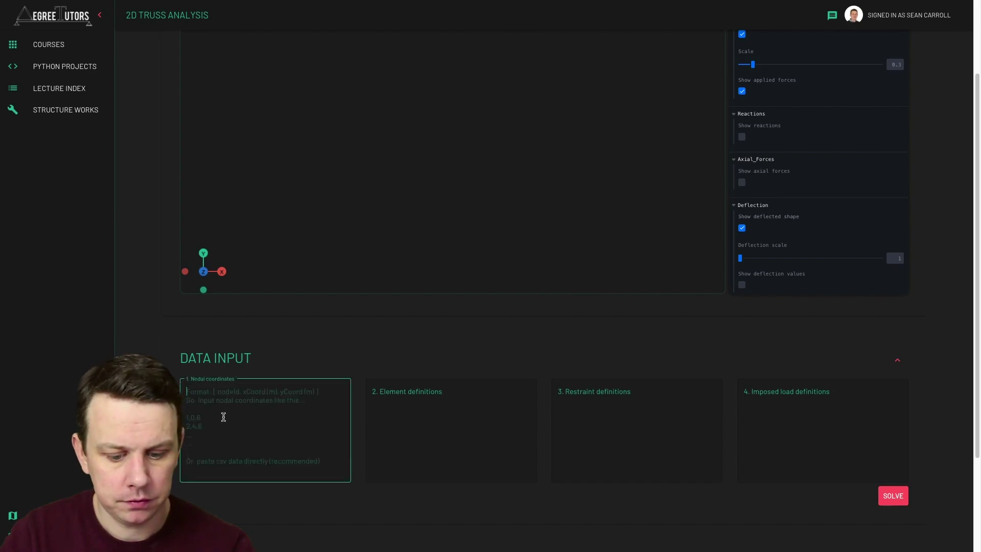
Paste in the eight node coordinates, member definitions, restraints at nodes 1 and 5, and four load rows.
key("ctrl+v")
scroll(223, 417, "up", 2)
left_click(460, 506)
key("ctrl+v")
left_click(603, 490)
type("1  TRUE  TRUE 5  FALSE TRUE")
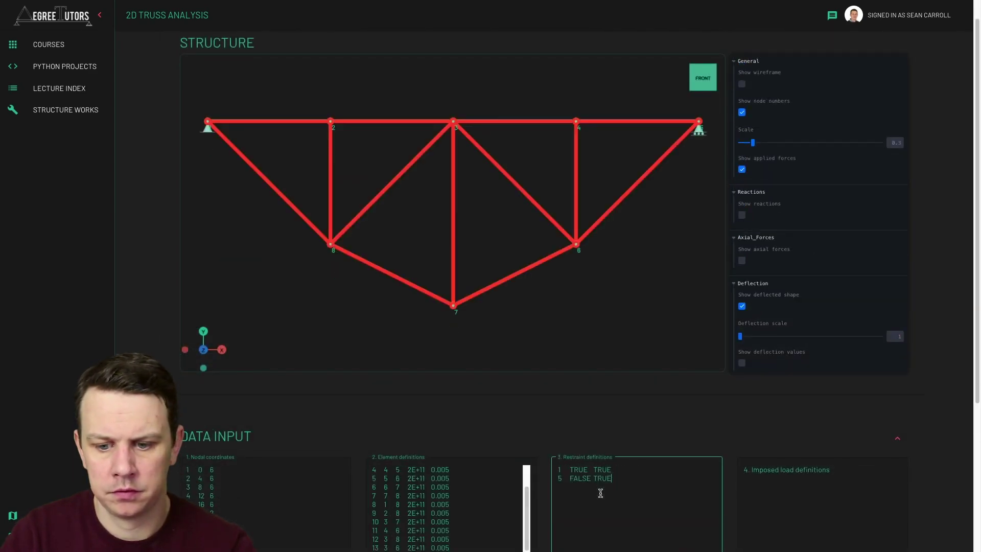
left_click(808, 504)
key("ctrl+v")
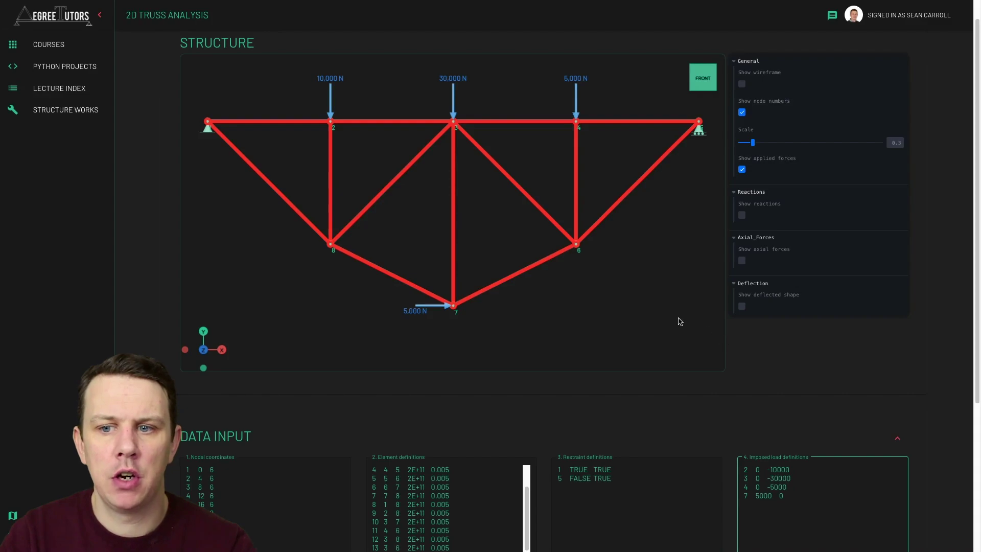
left_click(665, 212)
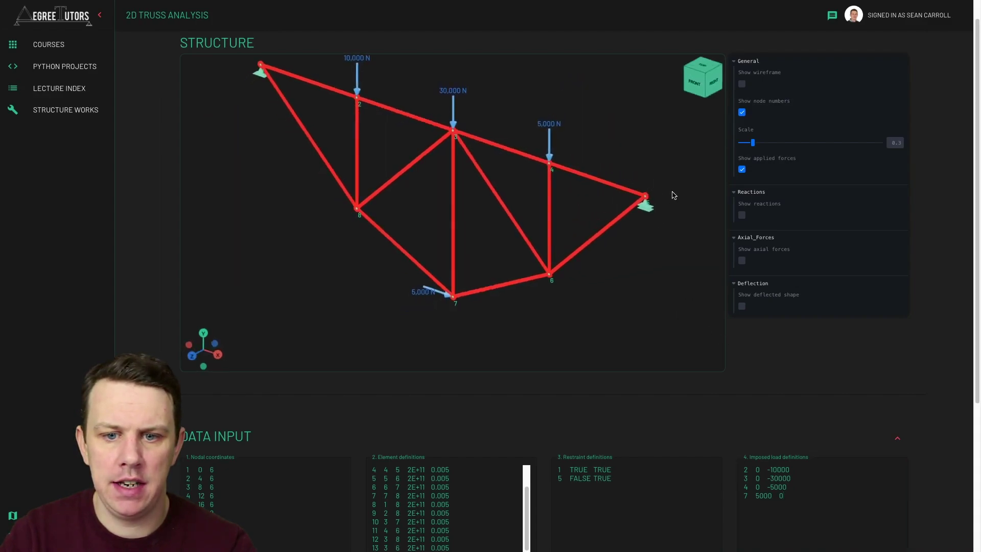
Orbit the loaded truss, then snap it back to the exact front view.
left_click_drag(674, 196, 638, 194)
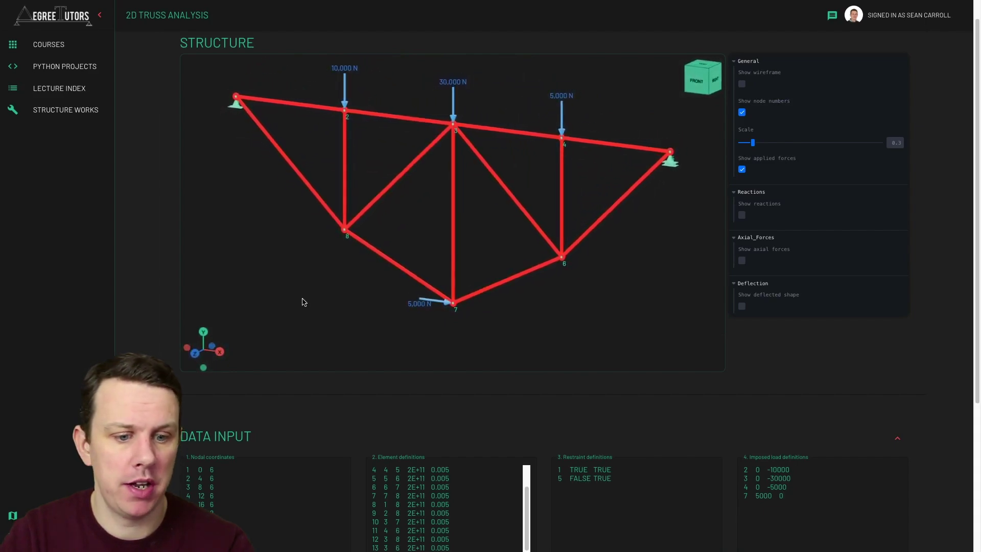
double_click(519, 250)
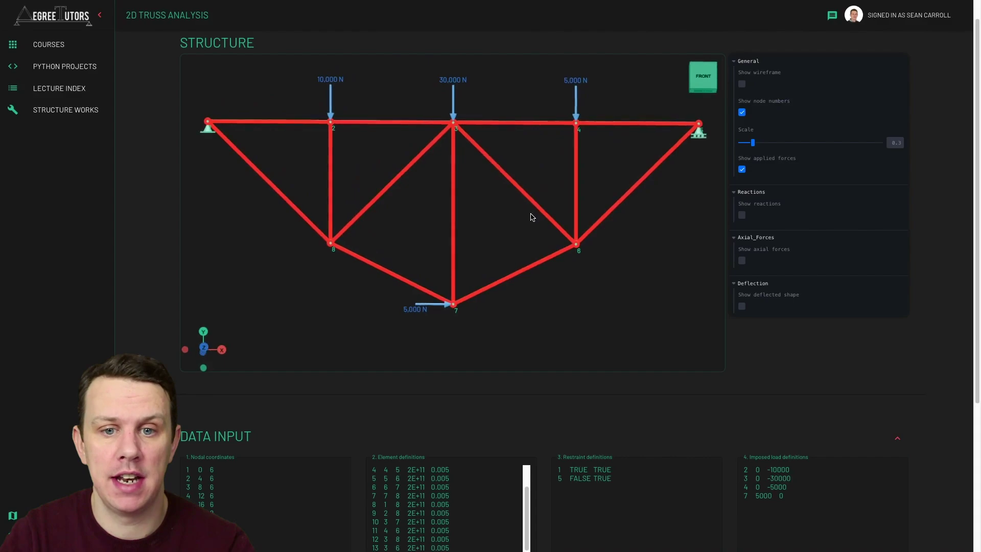
left_click(707, 75)
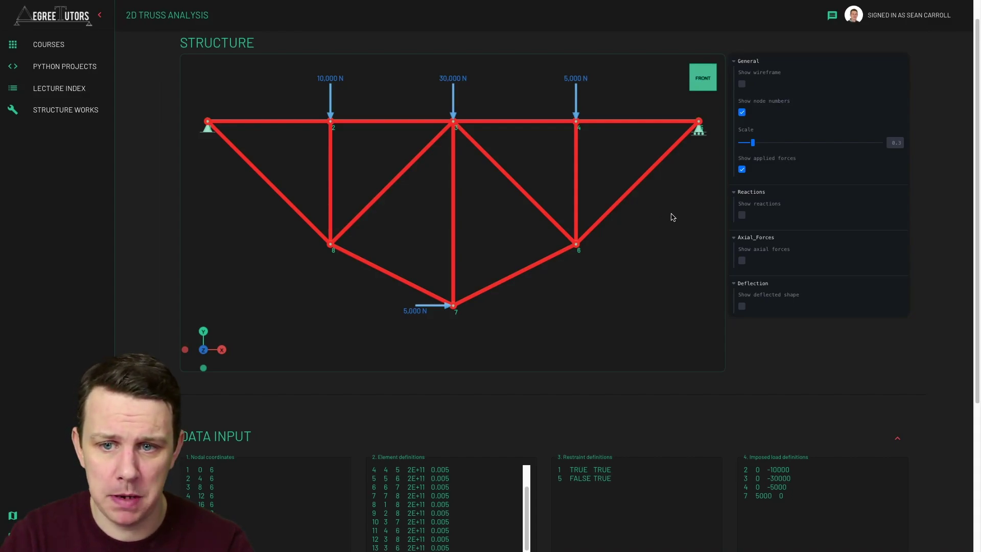
left_click_drag(656, 225, 664, 248)
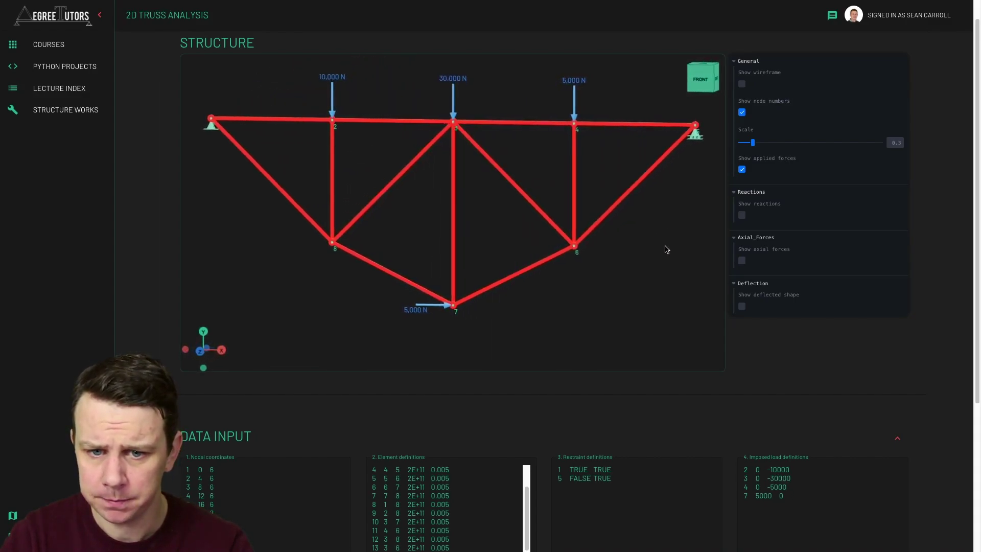
left_click(701, 80)
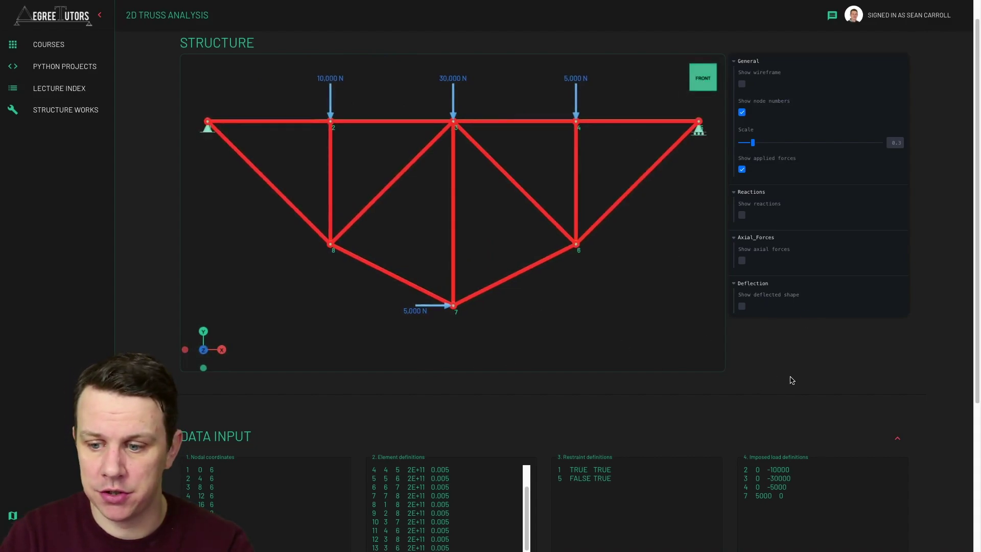
scroll(818, 388, "down", 4)
Solve the truss, review displacements, axial forces, reactions and the analysis report, then return to the diagram.
left_click(893, 370)
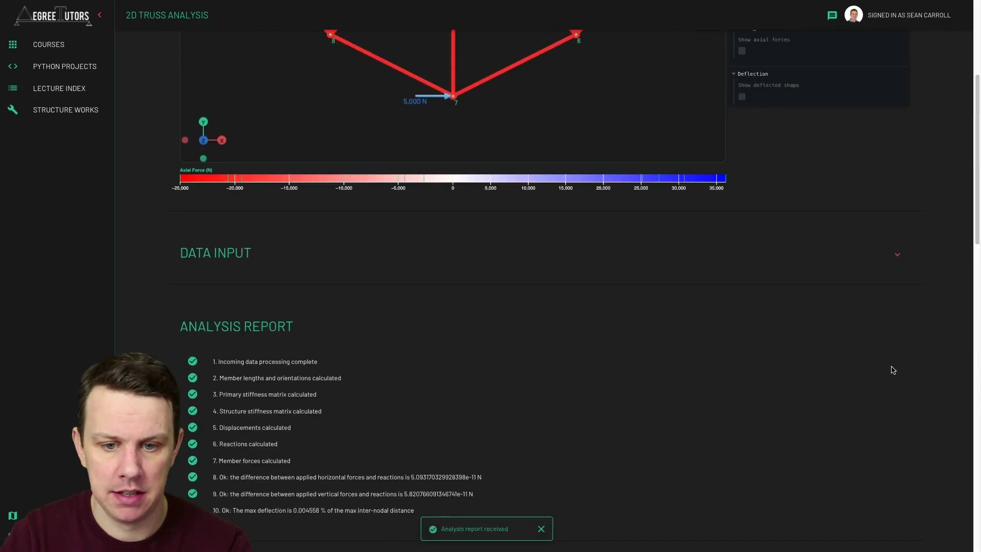
scroll(889, 371, "down", 4)
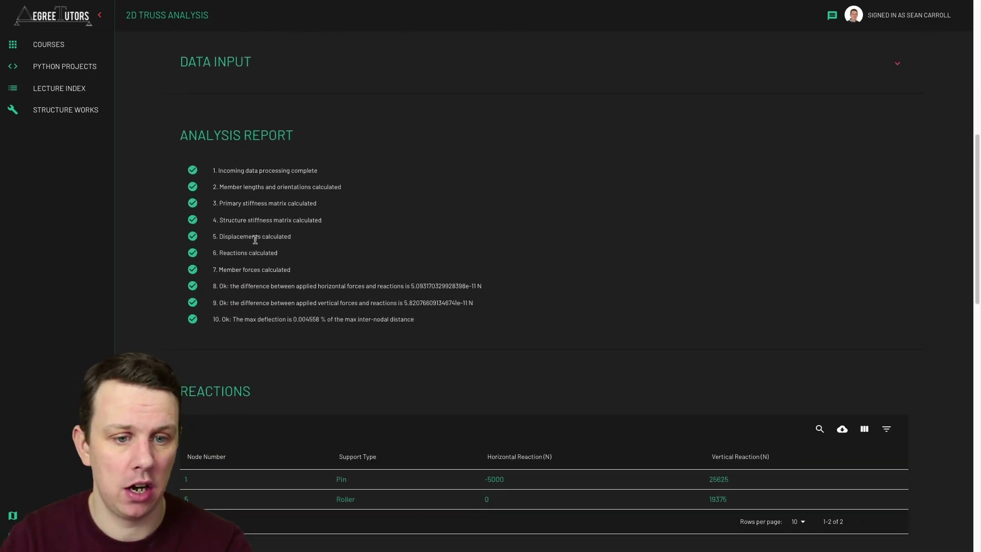
scroll(492, 209, "down", 3)
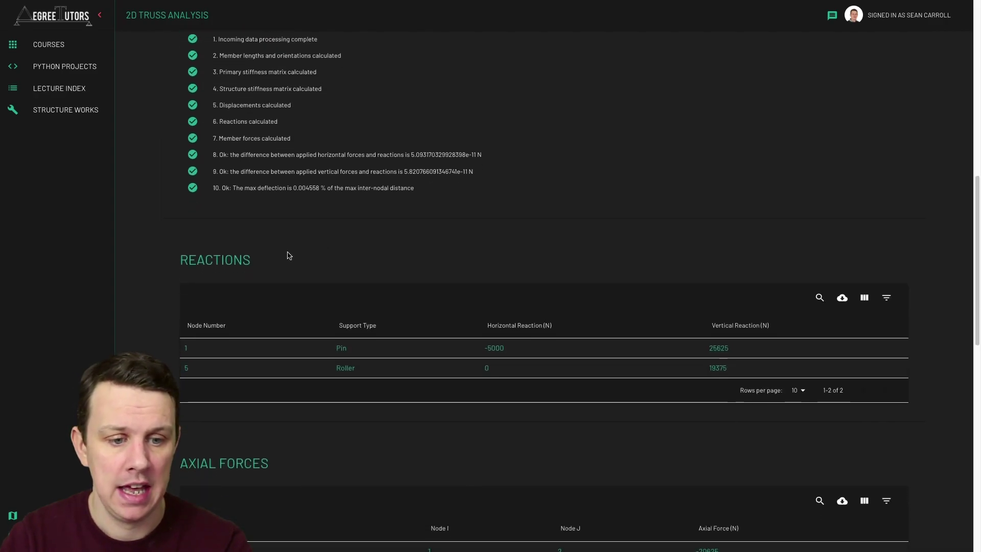
scroll(124, 269, "down", 5)
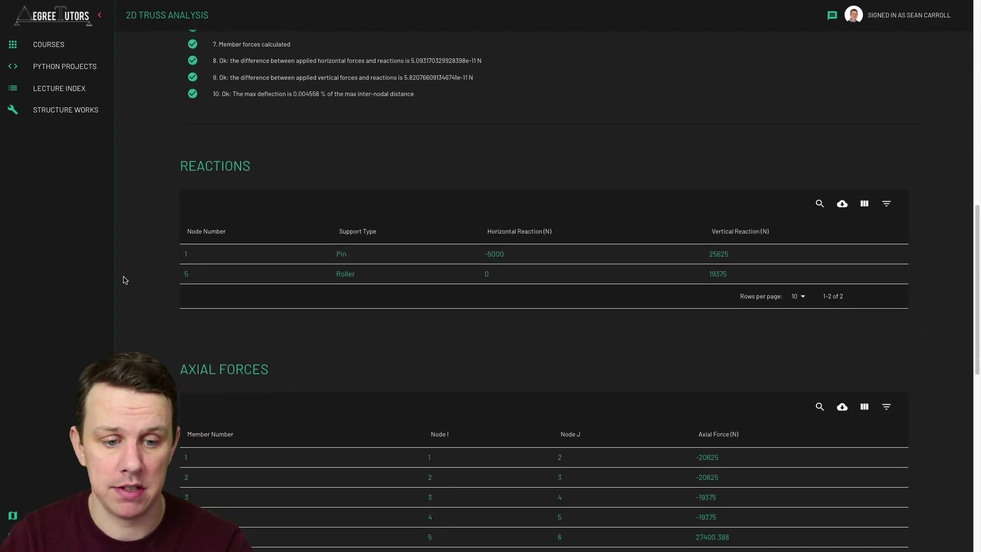
scroll(124, 278, "down", 9)
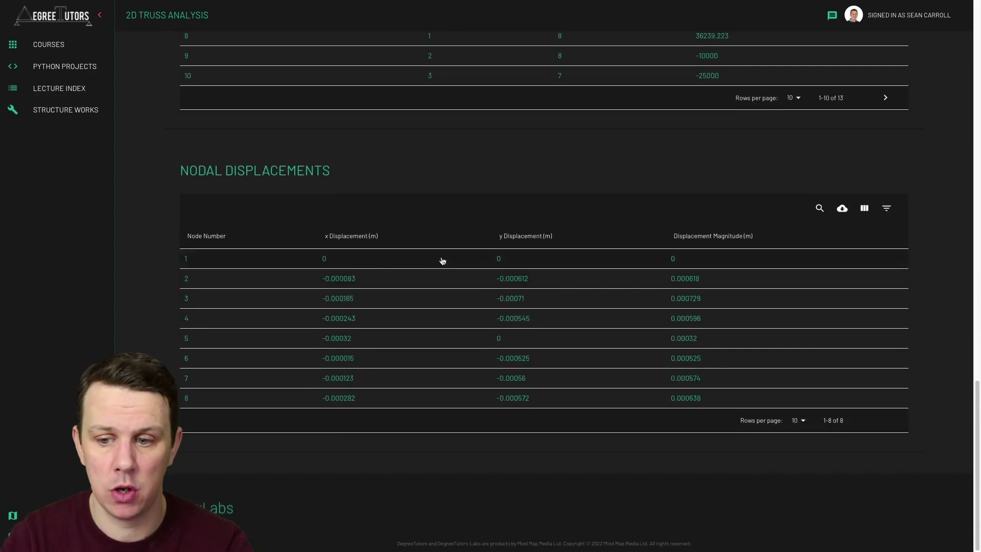
scroll(787, 325, "up", 5)
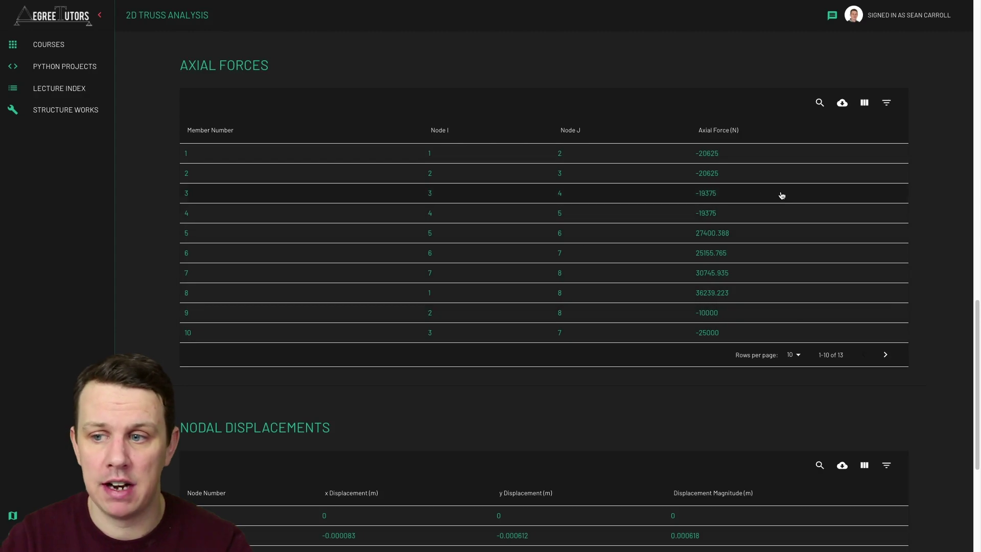
scroll(955, 211, "up", 8)
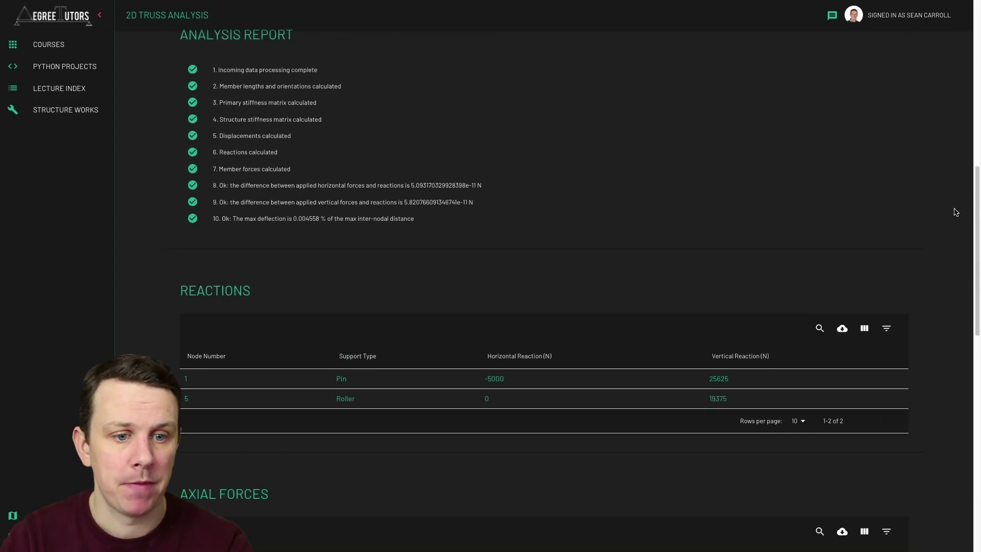
scroll(955, 211, "up", 5)
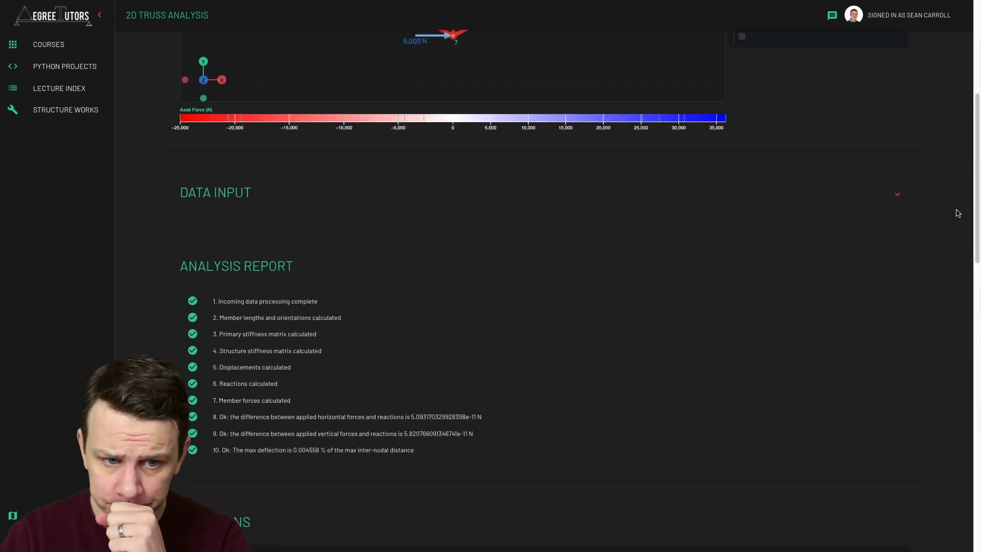
scroll(747, 236, "up", 5)
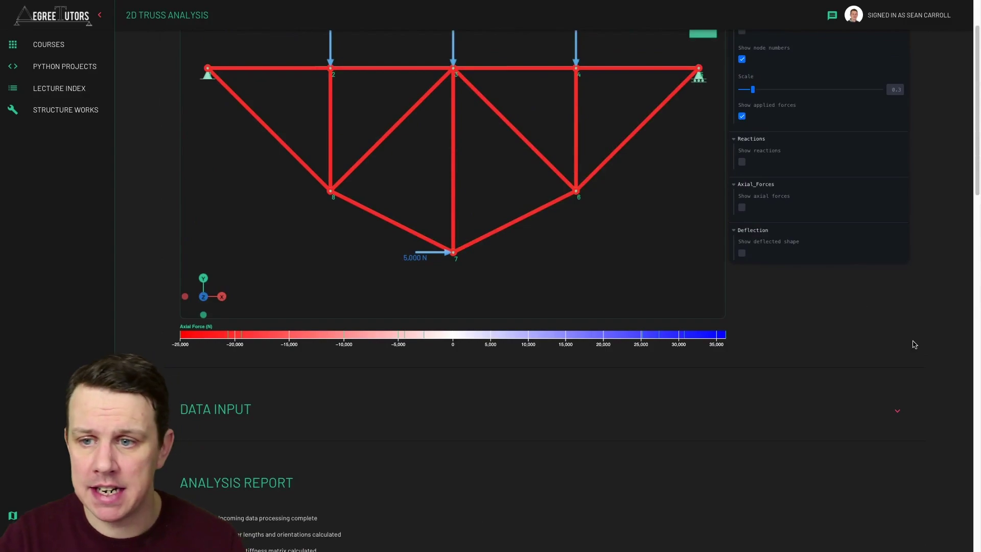
scroll(932, 322, "up", 2)
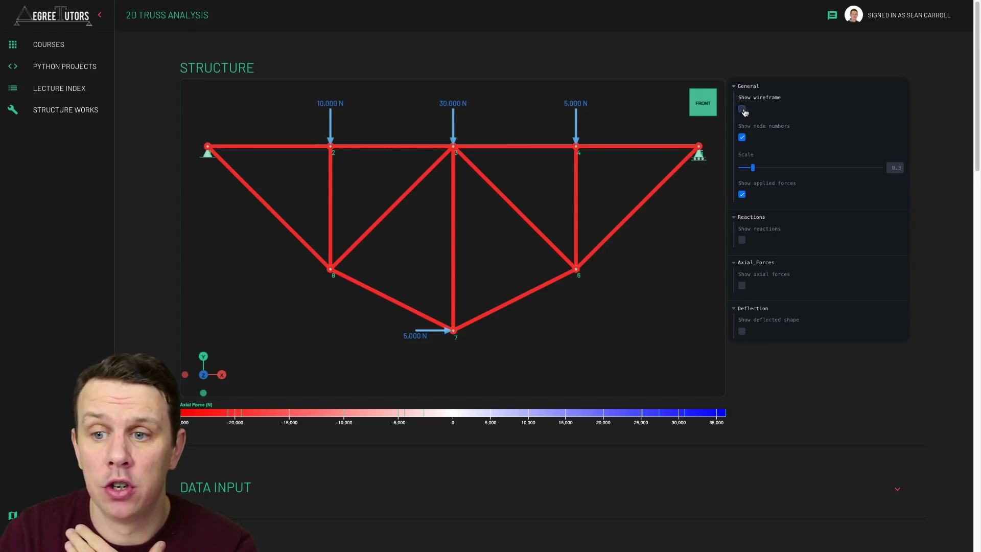
left_click(742, 110)
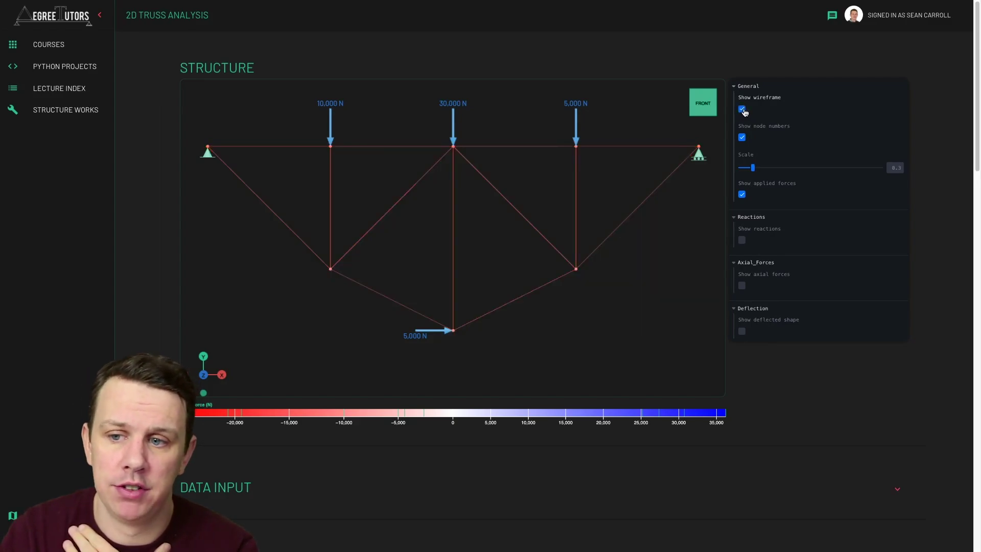
left_click(742, 110)
left_click(742, 110)
left_click(742, 110)
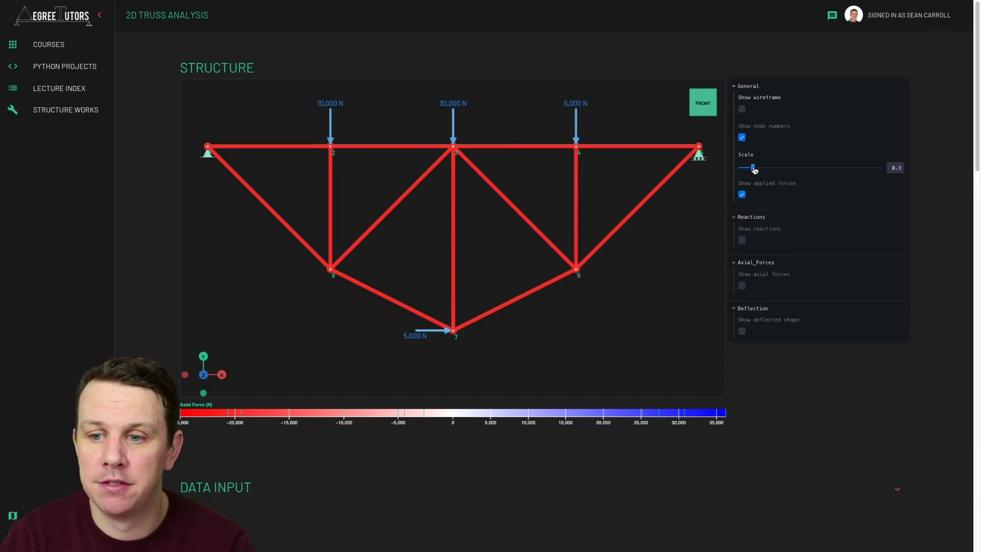
Try a larger scale, set the drawing scale back to 0.3, and hide the applied forces.
mouse_move(754, 167)
left_mouse_down()
mouse_move(815, 164)
mouse_move(765, 167)
left_mouse_up()
left_click(895, 168)
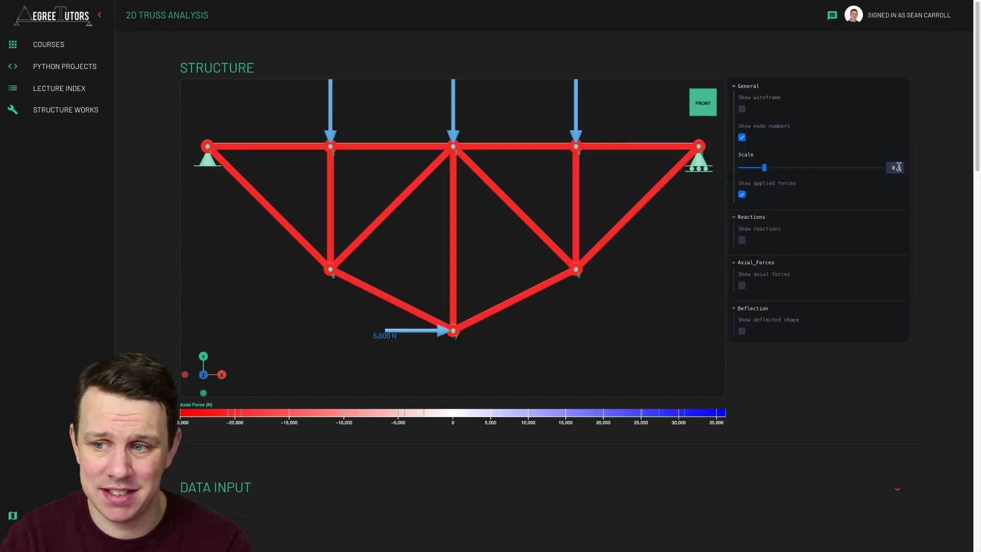
key("Return")
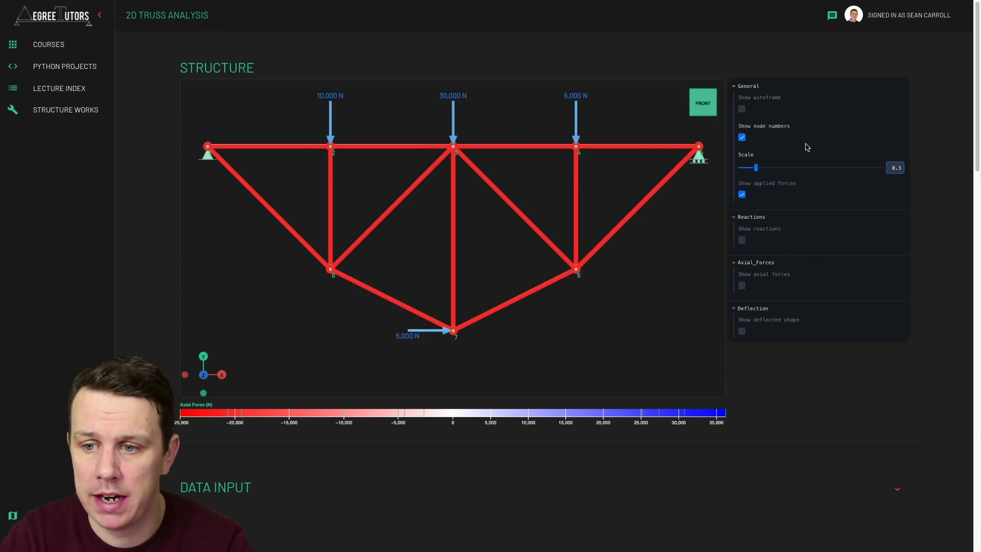
left_click(743, 195)
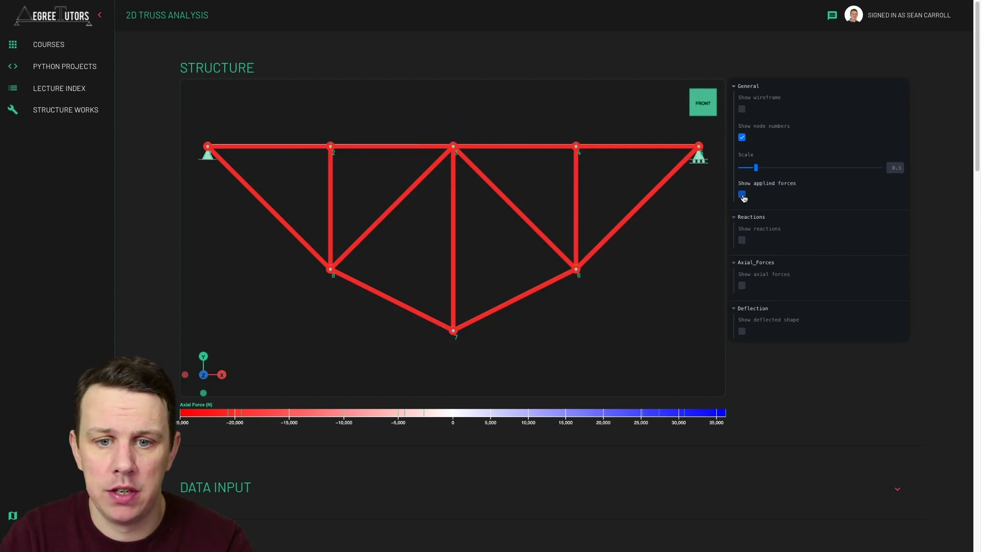
Show the applied loads again, then briefly preview the support reactions and hide them.
left_click(742, 196)
left_click(743, 195)
left_click(743, 195)
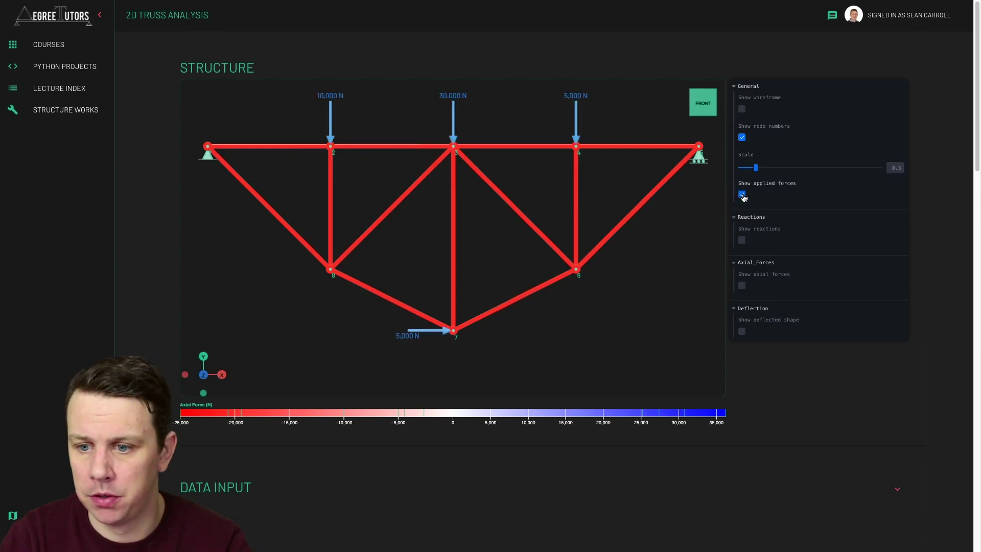
left_click(736, 87)
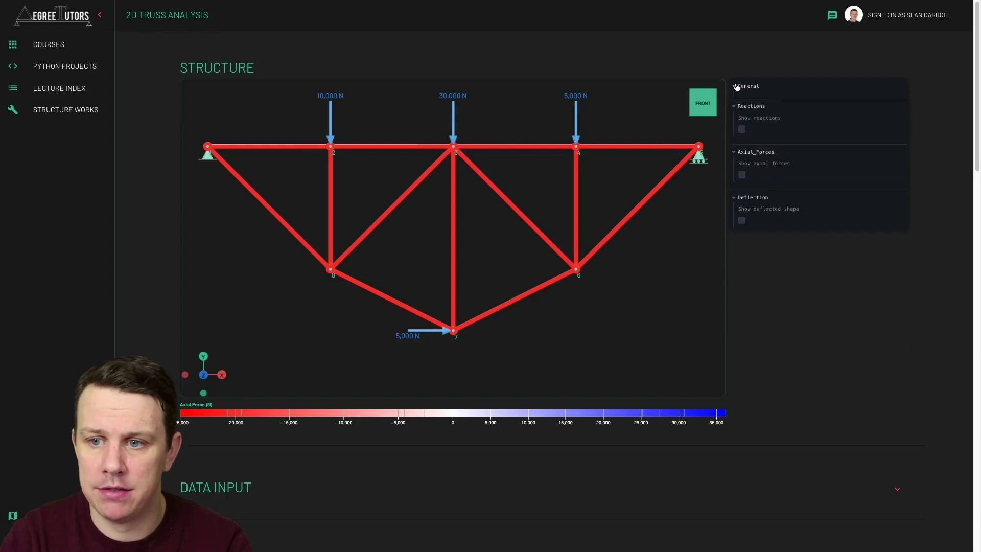
left_click(743, 130)
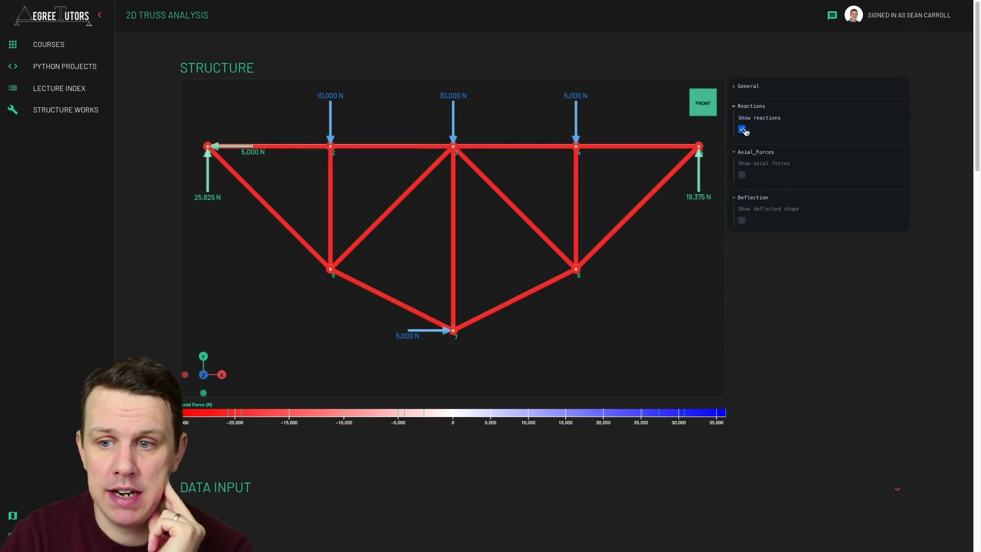
left_click(743, 130)
Try wireframe and node-number toggles, ending with solid members and node numbers shown, then collapse General.
left_click(735, 88)
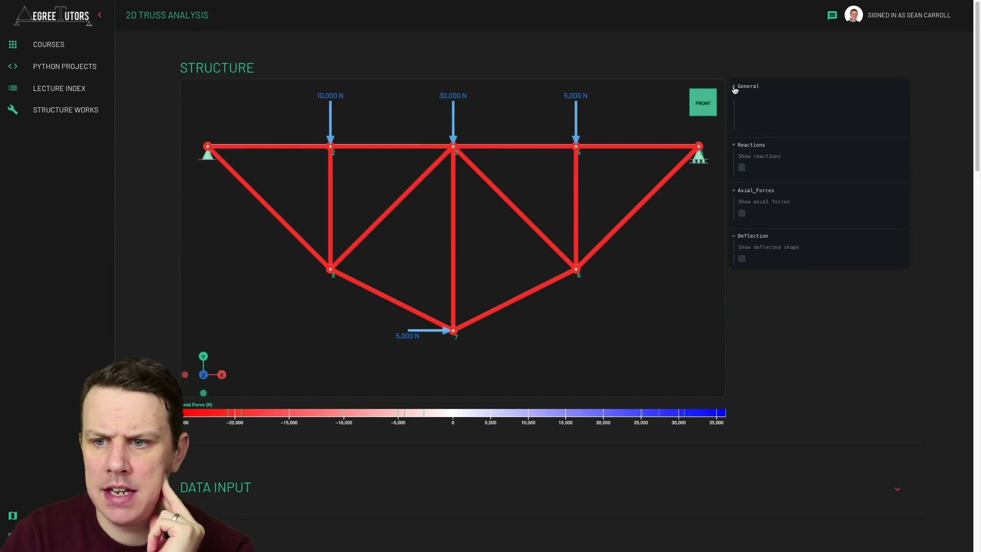
left_click(742, 109)
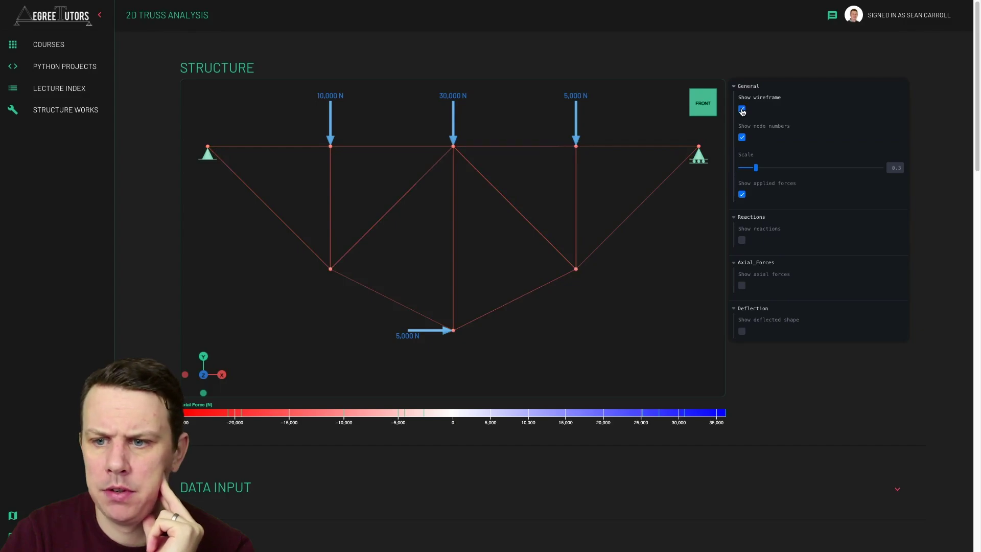
left_click(742, 137)
left_click(742, 109)
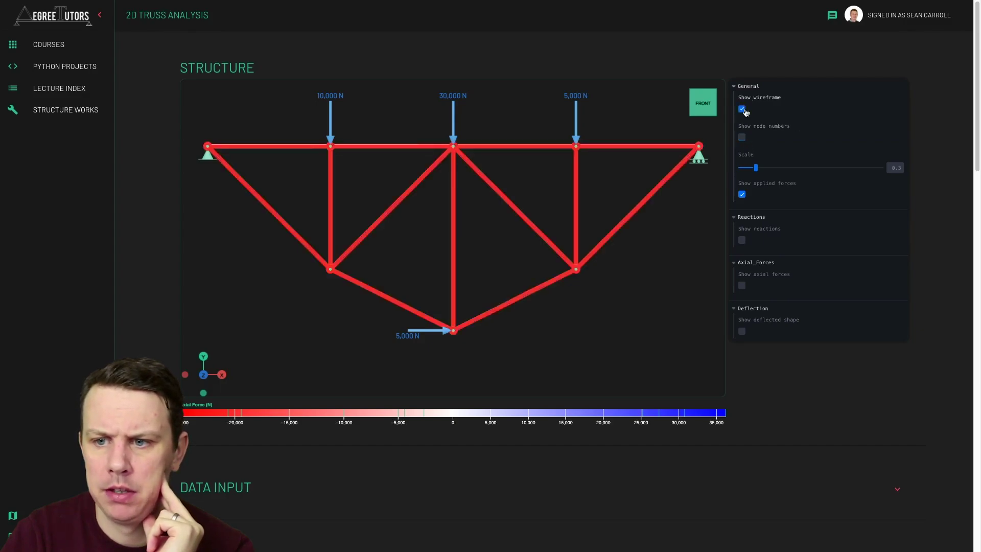
left_click(742, 110)
left_click(742, 137)
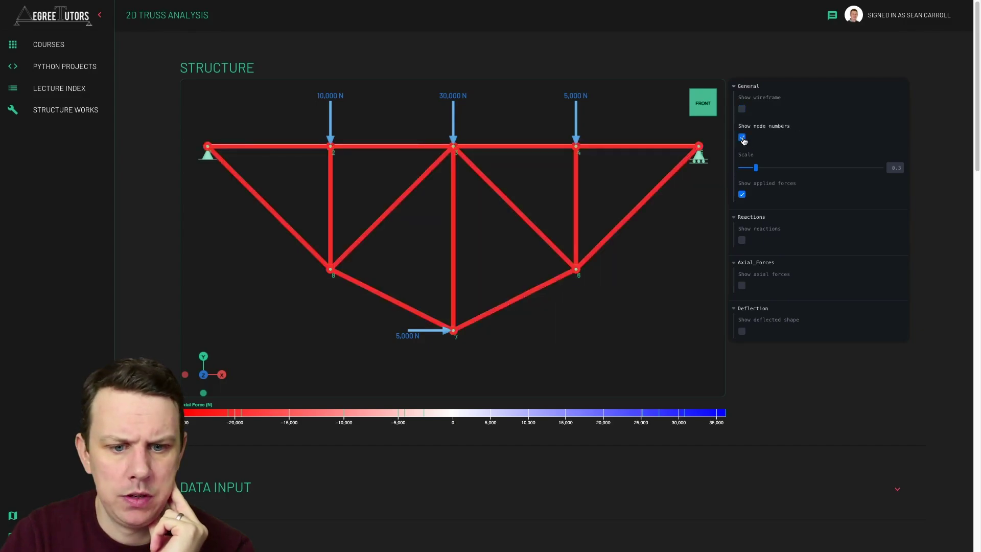
left_click(742, 138)
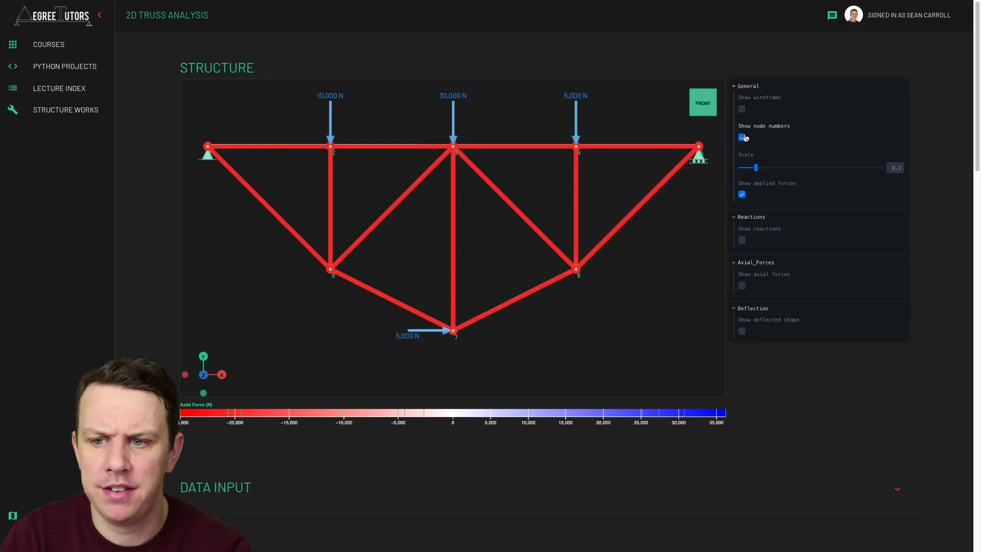
left_click(735, 88)
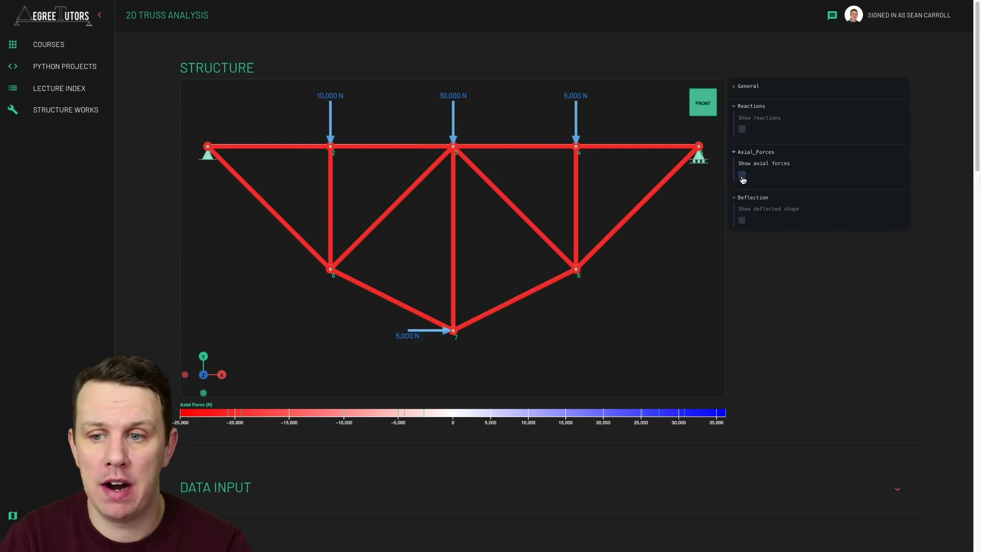
Colour members by axial force with the Continuous map instead of Binary, and label each member's force.
left_click(742, 175)
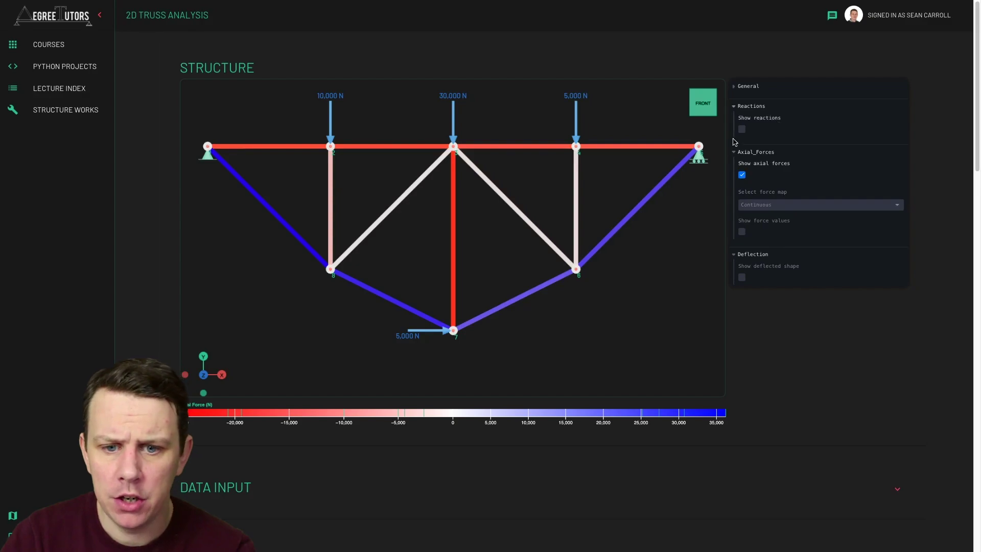
left_click(760, 205)
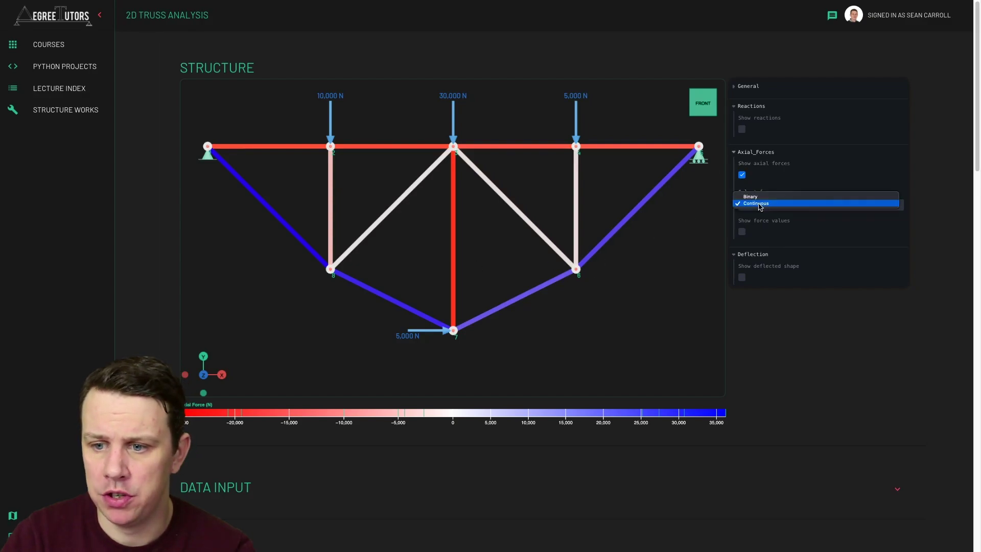
left_click(757, 197)
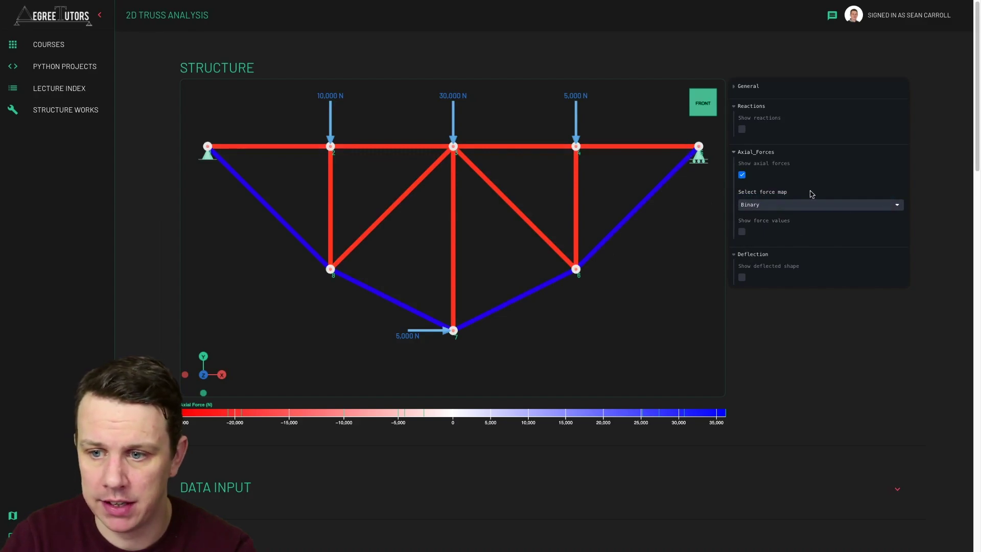
left_click(770, 205)
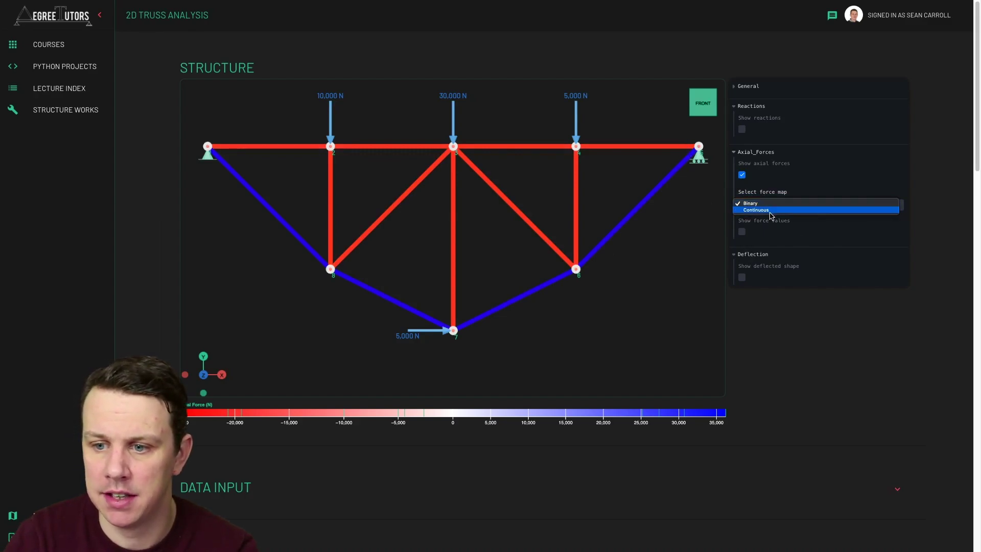
left_click(770, 204)
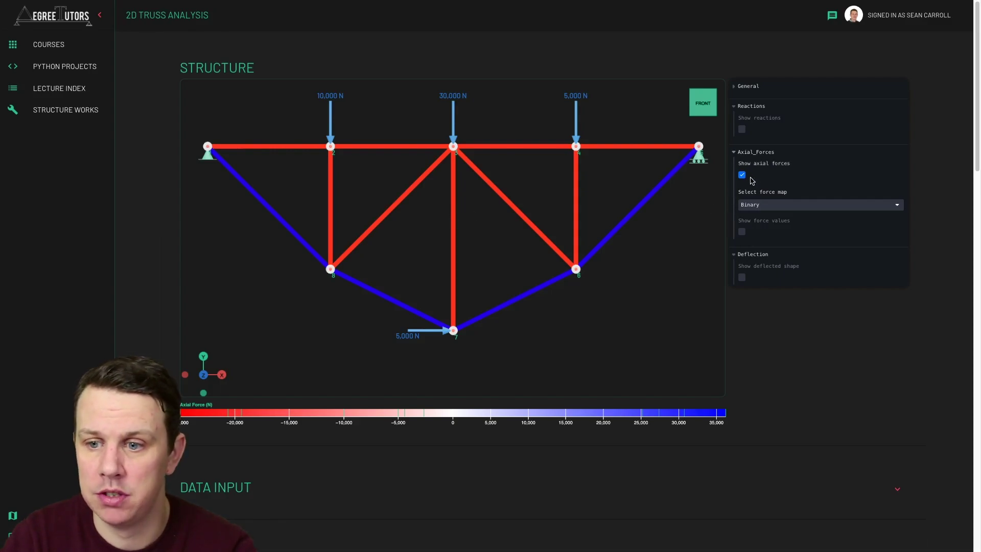
left_click(755, 206)
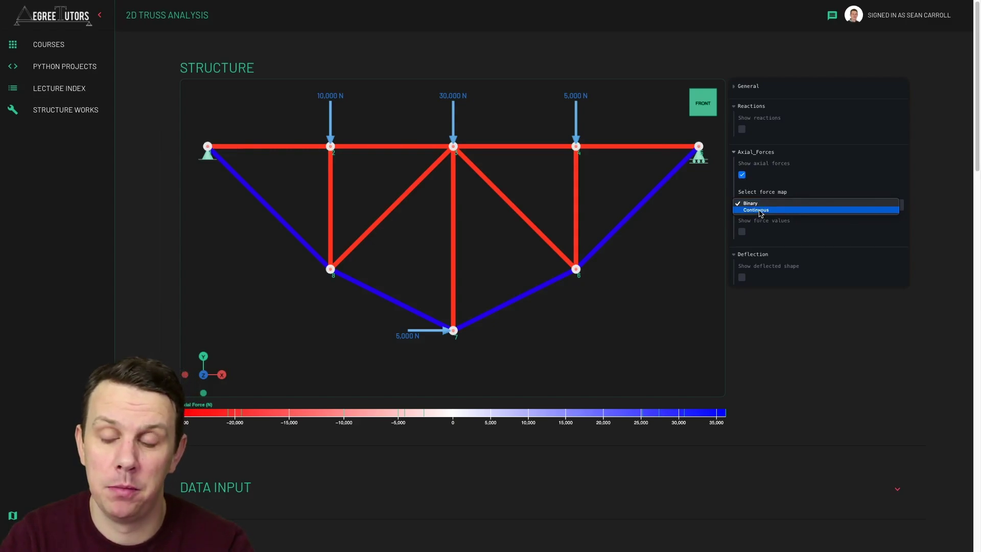
left_click(760, 211)
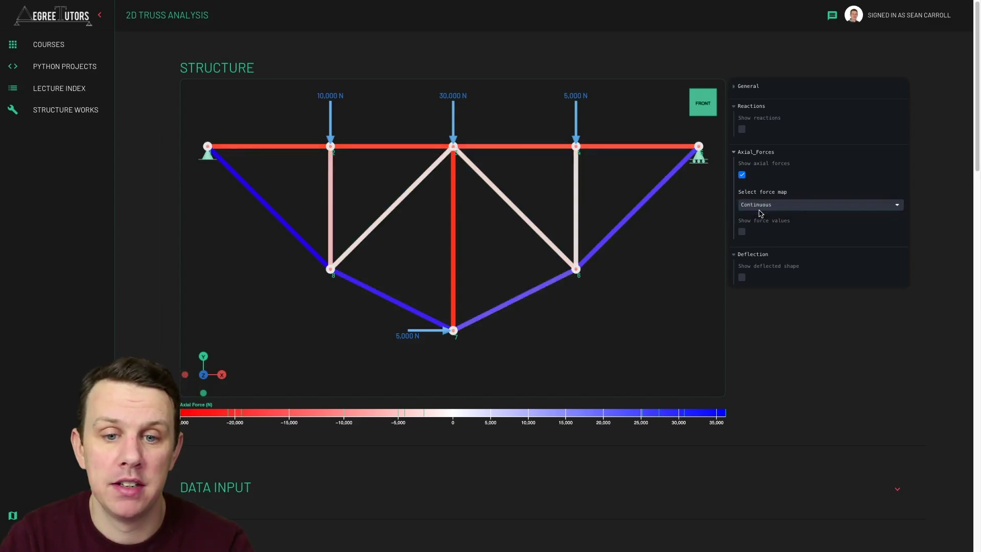
left_click(743, 234)
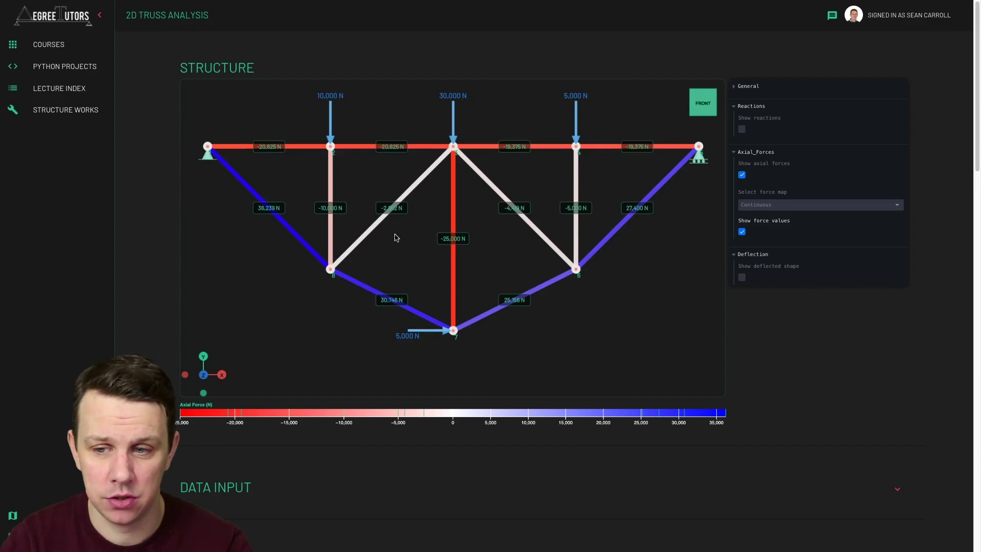
scroll(524, 225, "up", 3)
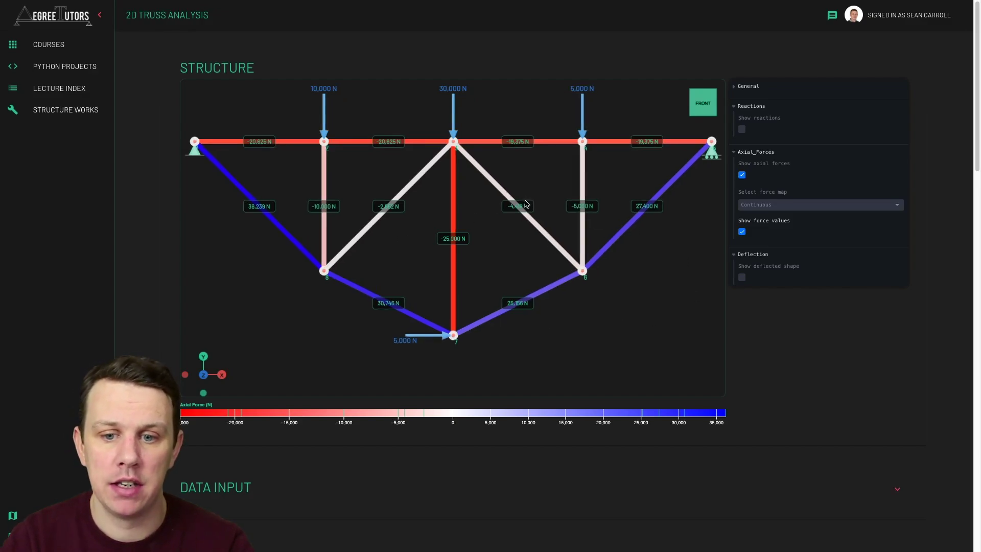
scroll(519, 225, "up", 3)
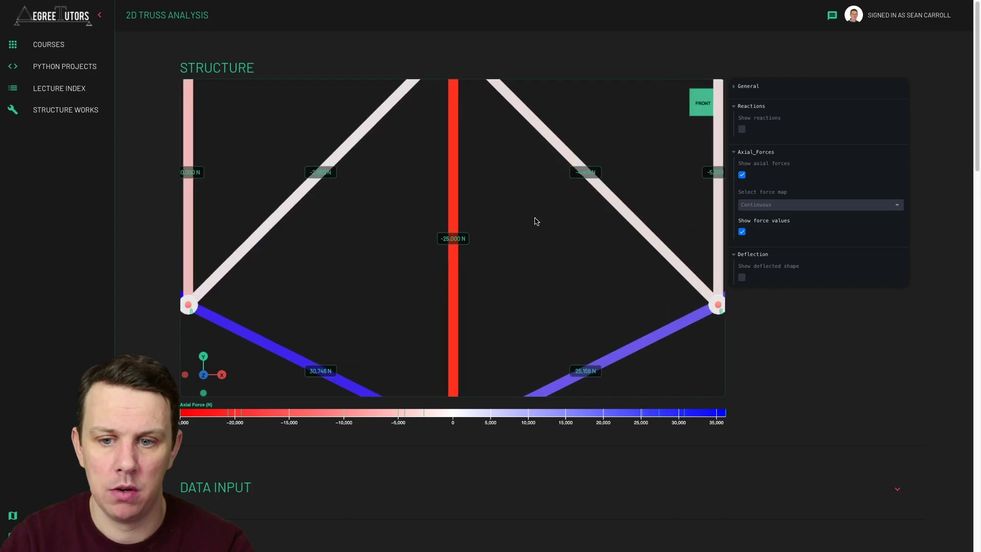
left_click_drag(517, 221, 415, 234)
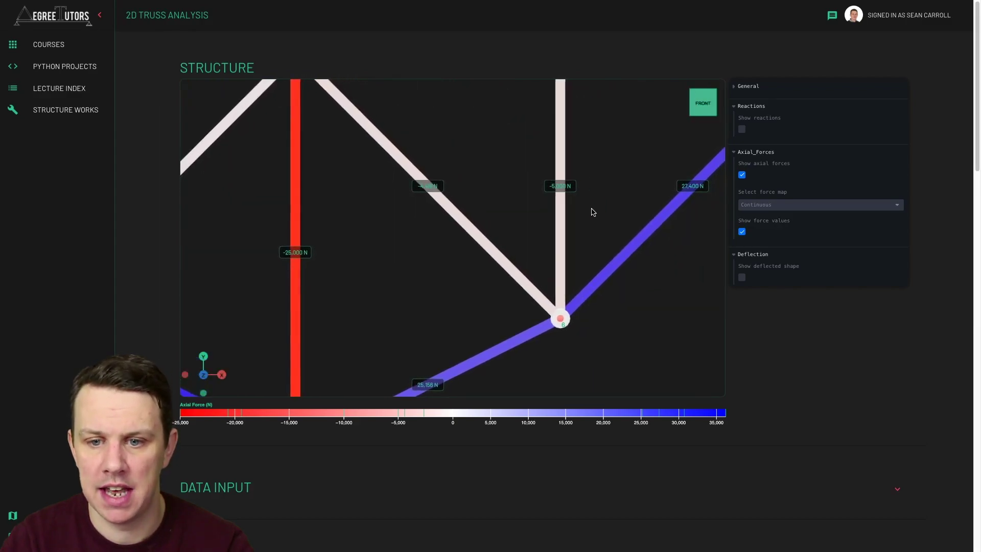
scroll(585, 224, "down", 3)
scroll(602, 230, "down", 2)
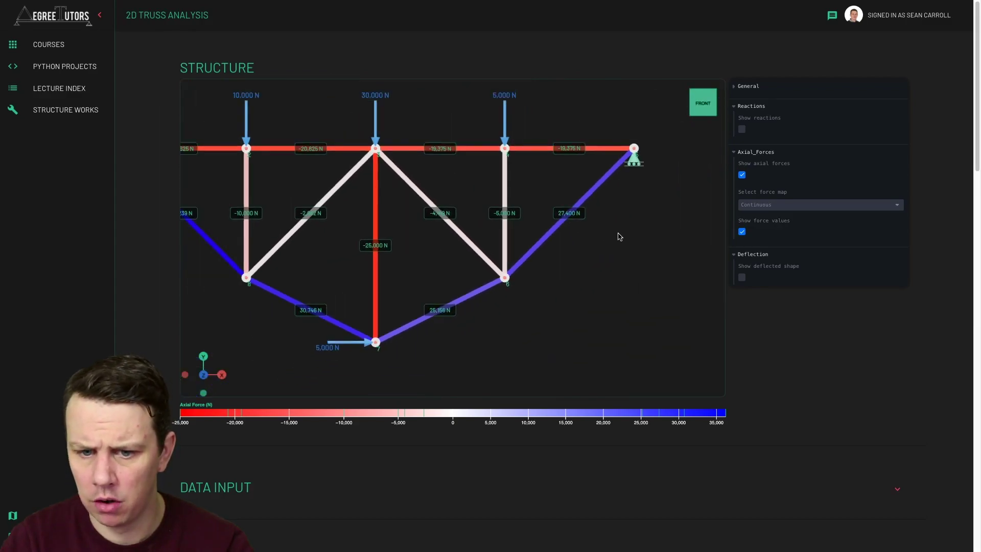
left_click(742, 231)
left_click_drag(541, 246, 619, 263)
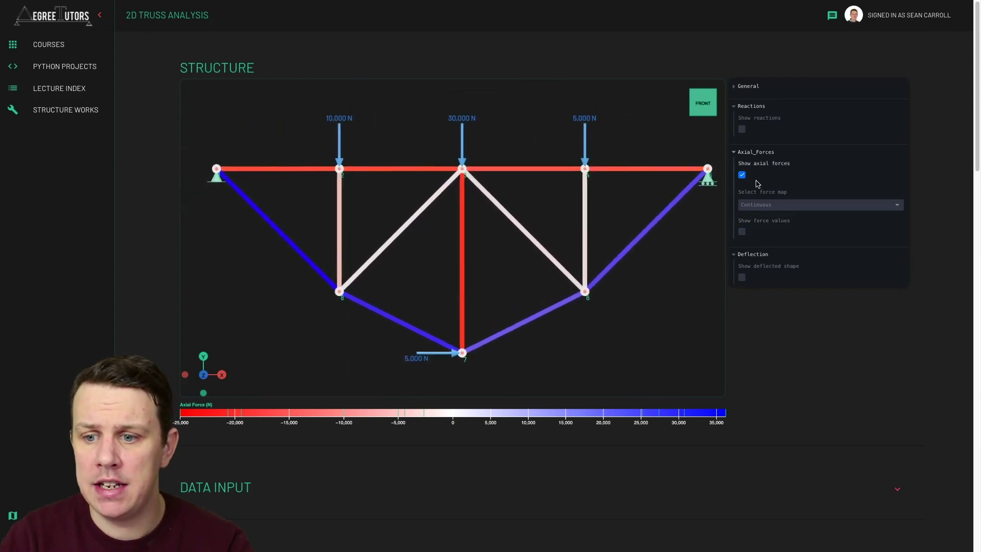
Turn off the axial force colouring of members and collapse the settings folders.
left_click(735, 155)
left_click(734, 106)
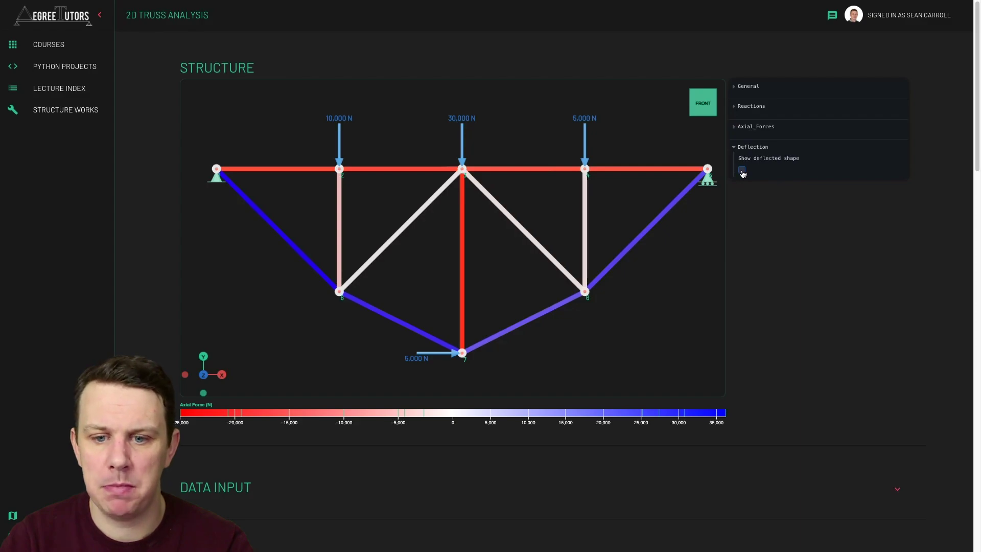
left_click(751, 126)
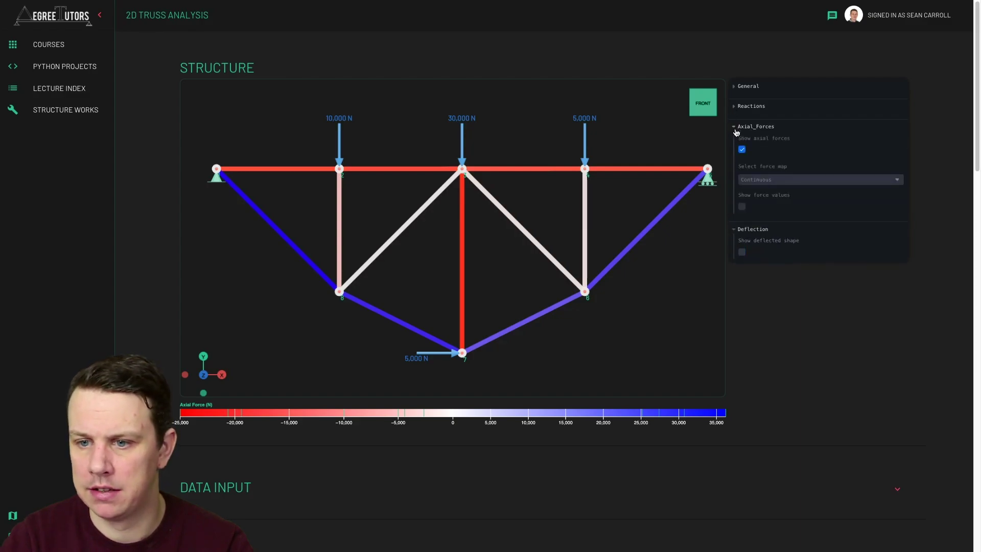
left_click(742, 150)
left_click(742, 150)
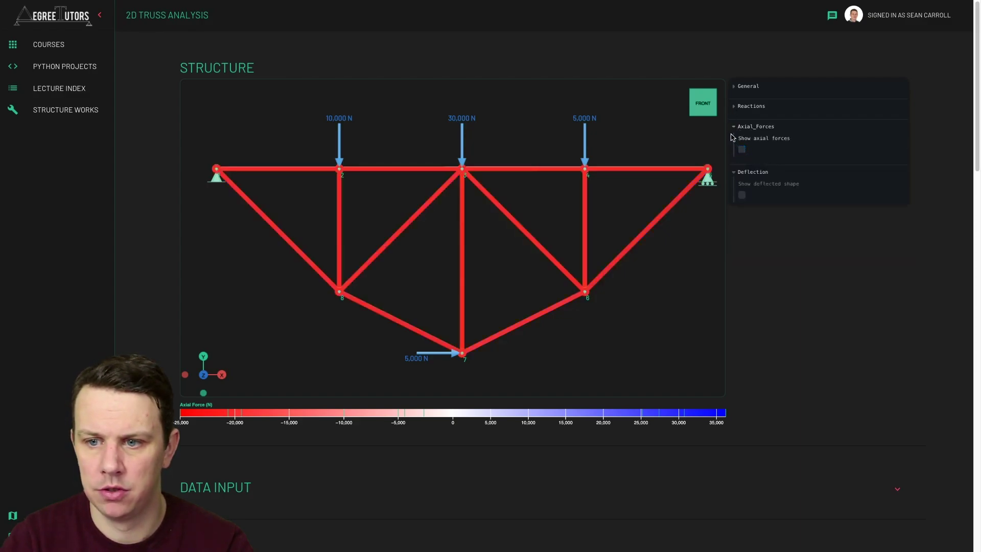
left_click(734, 128)
Show the deflected shape and enter a deflection scale of 20.
left_click(742, 171)
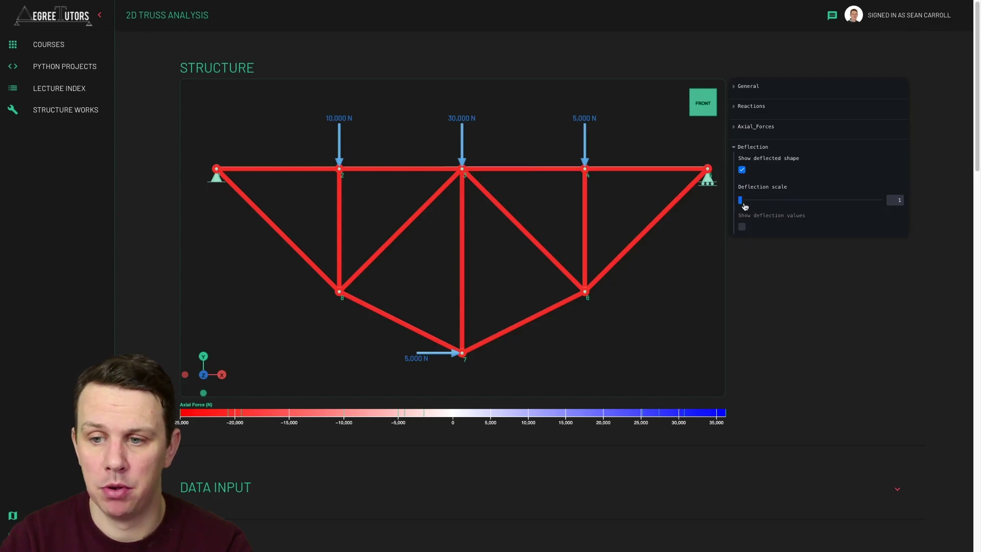
left_click_drag(742, 204, 766, 200)
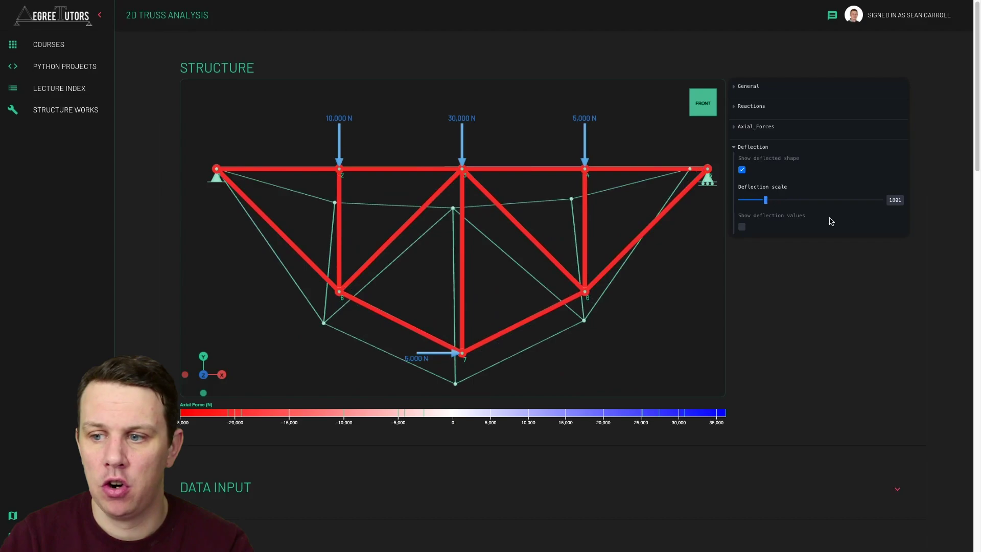
left_click(897, 198)
type("20")
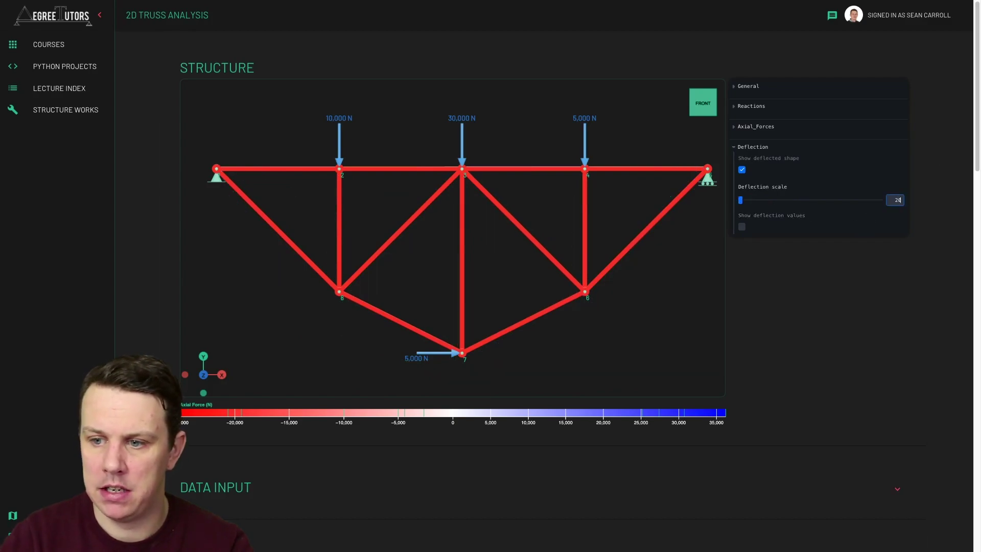
Draw the original truss as a wireframe and raise the deflection scale to 801.
left_click(736, 86)
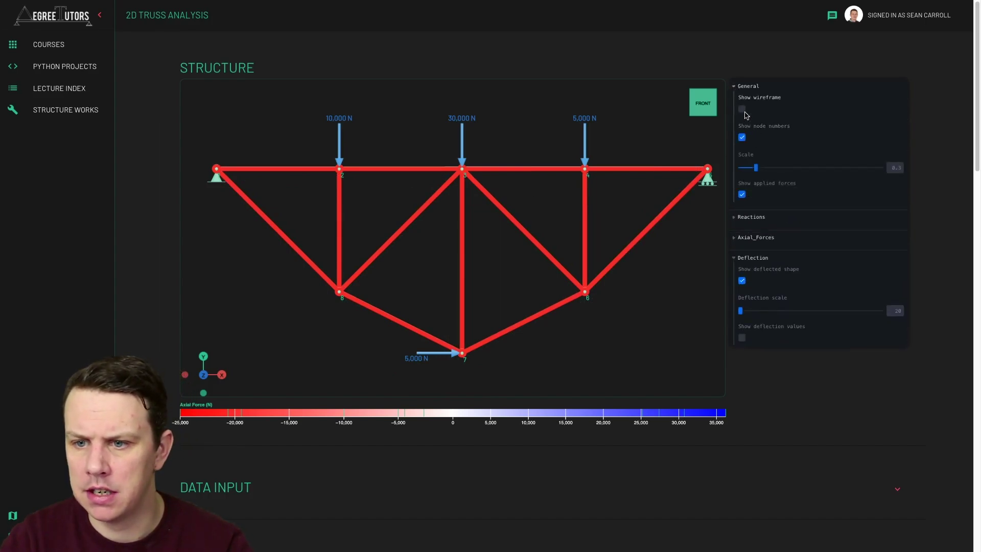
left_click(742, 109)
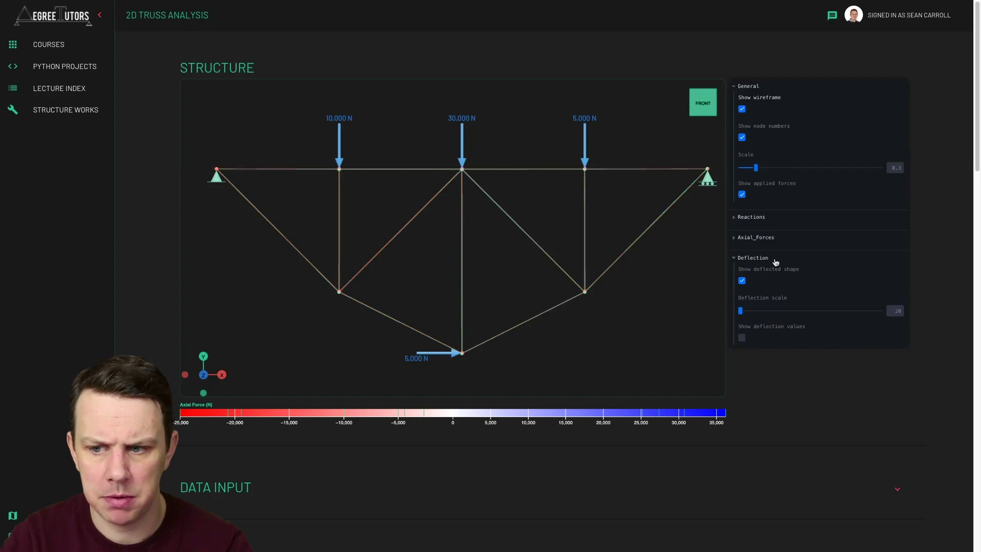
left_click(895, 310)
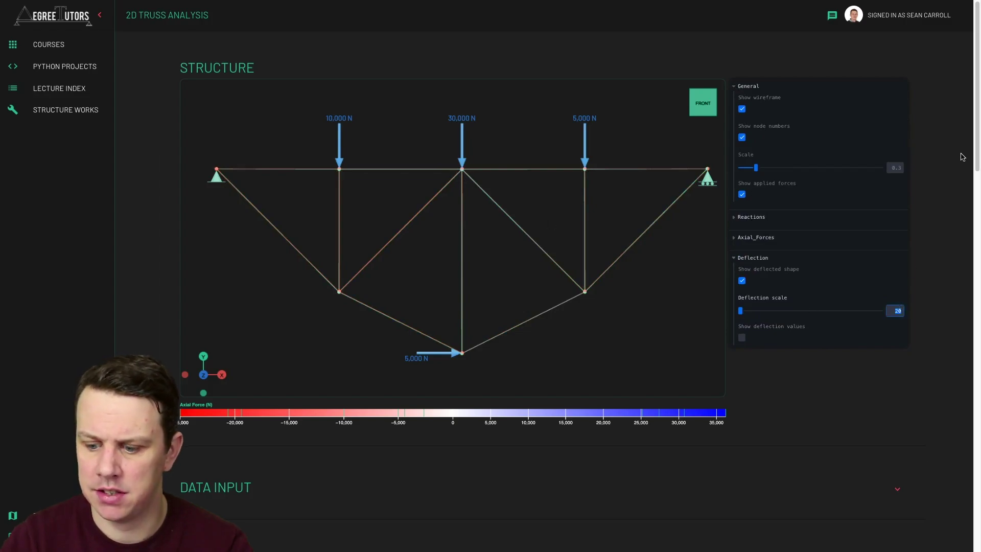
type("50")
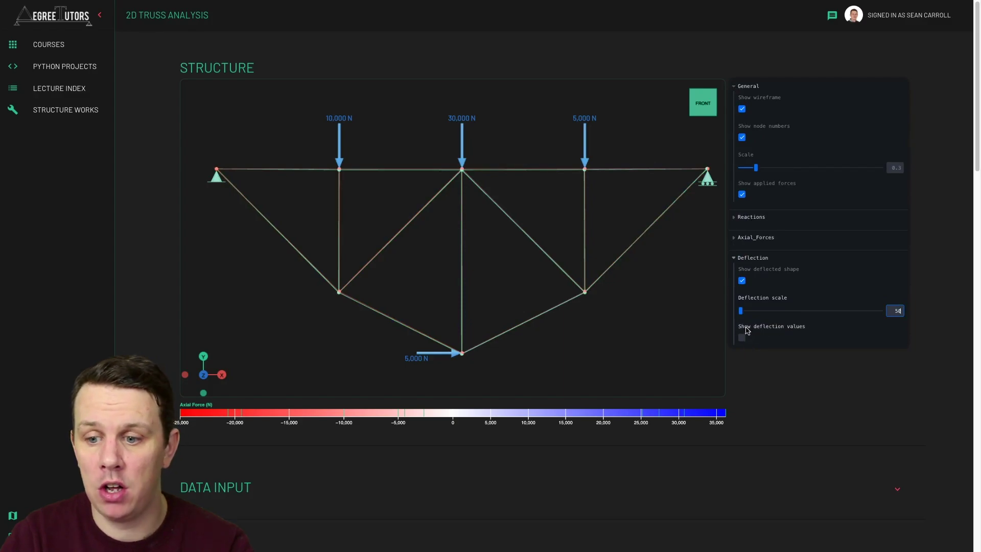
left_click_drag(741, 310, 751, 310)
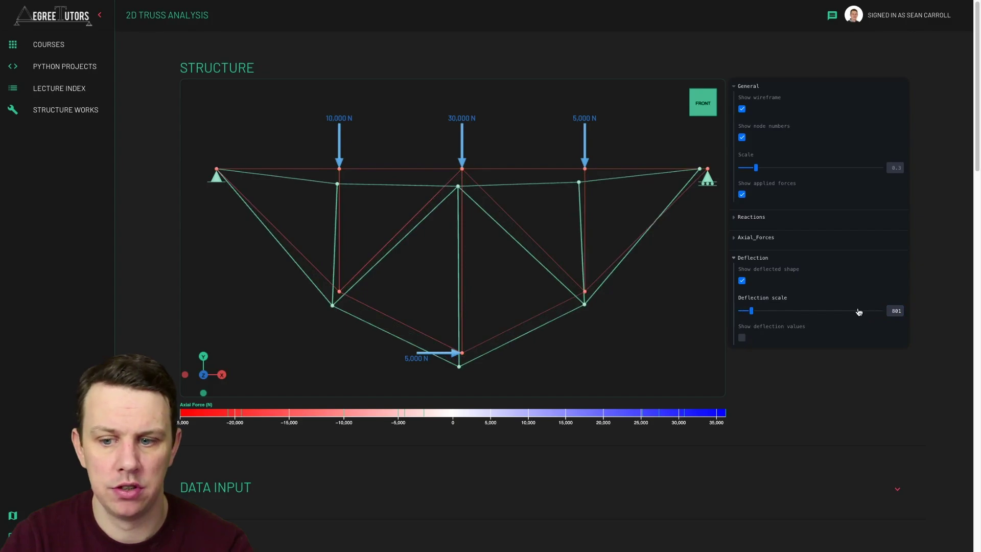
Show dx/dy deflection values at every node and raise the deflection scale to 1901.
left_click(742, 338)
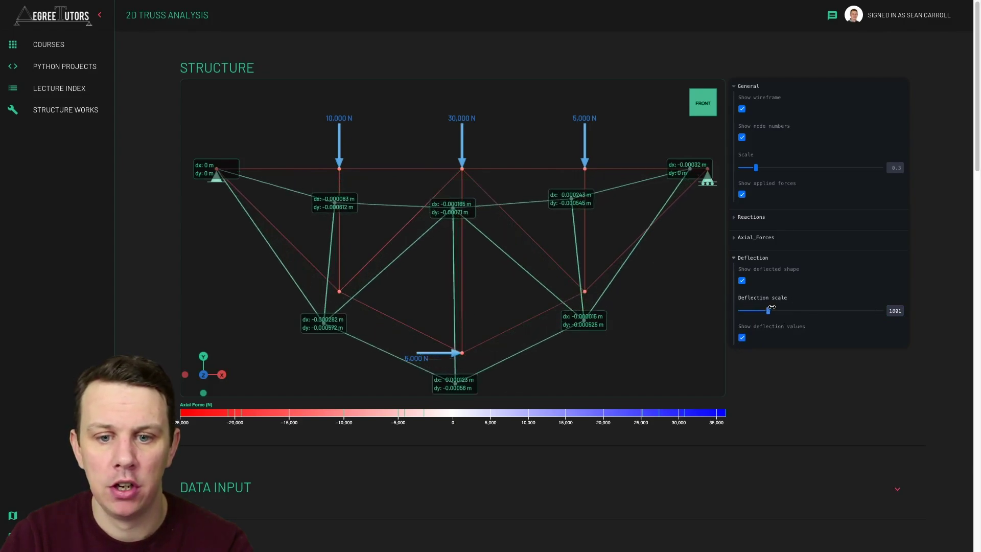
mouse_move(754, 305)
left_mouse_down()
mouse_move(776, 306)
mouse_move(754, 309)
mouse_move(767, 307)
left_mouse_up()
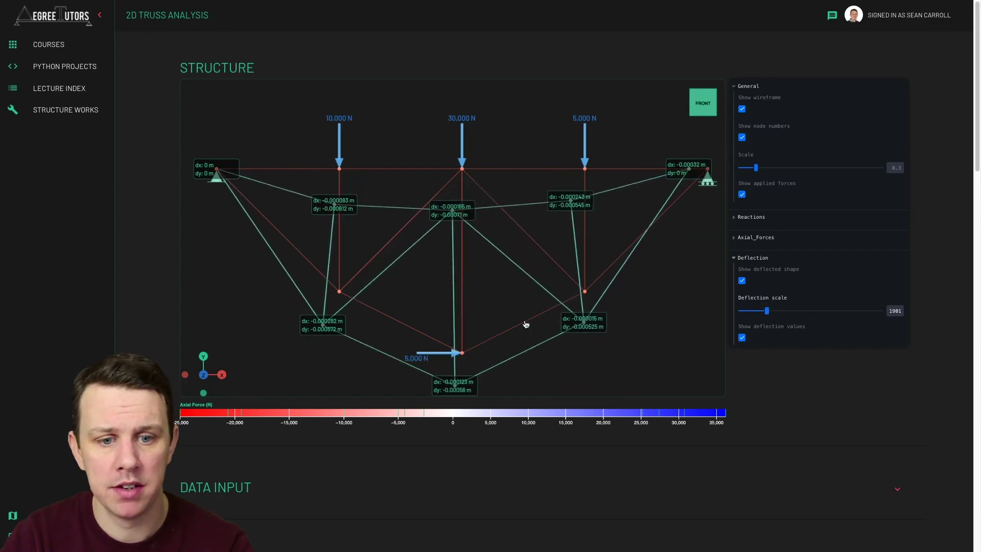